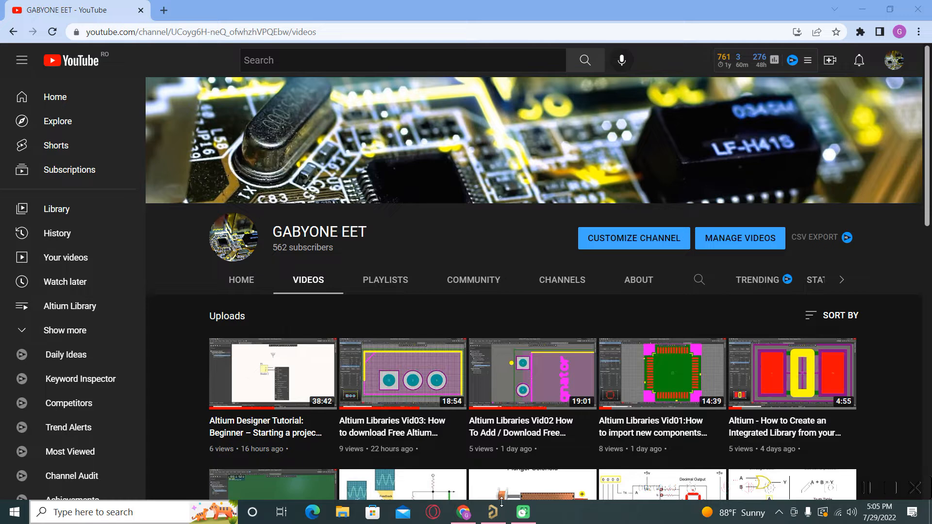
- Switch from Chrome to Altium Designer showing the LED.SchDoc schematic
{"action": "left_click", "coordinate": [494, 513]}
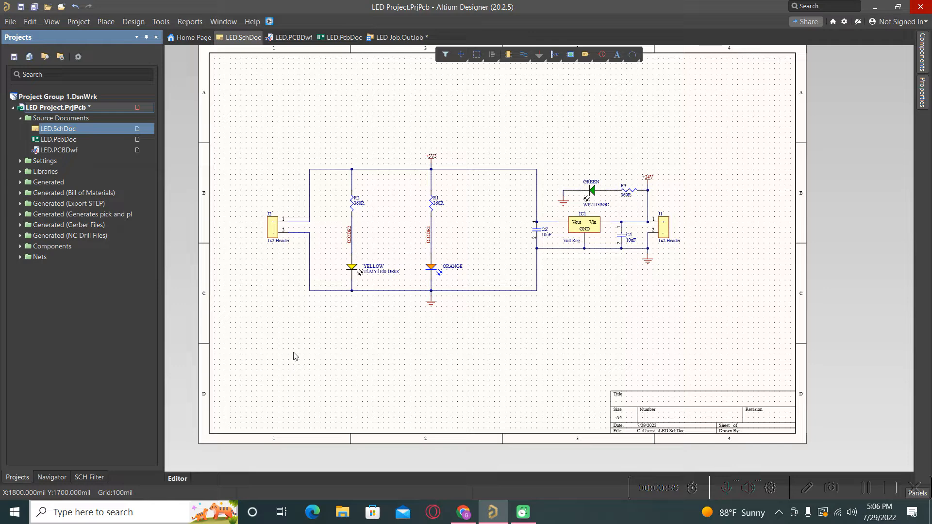
{"action": "left_click", "coordinate": [491, 369]}
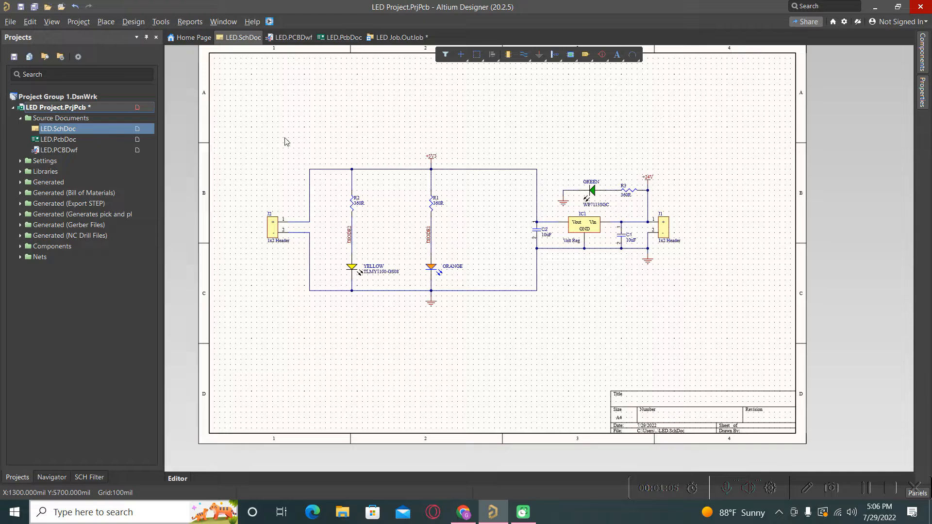
{"action": "scroll", "coordinate": [260, 202], "scroll_direction": "up", "scroll_amount": 2, "text": "ctrl"}
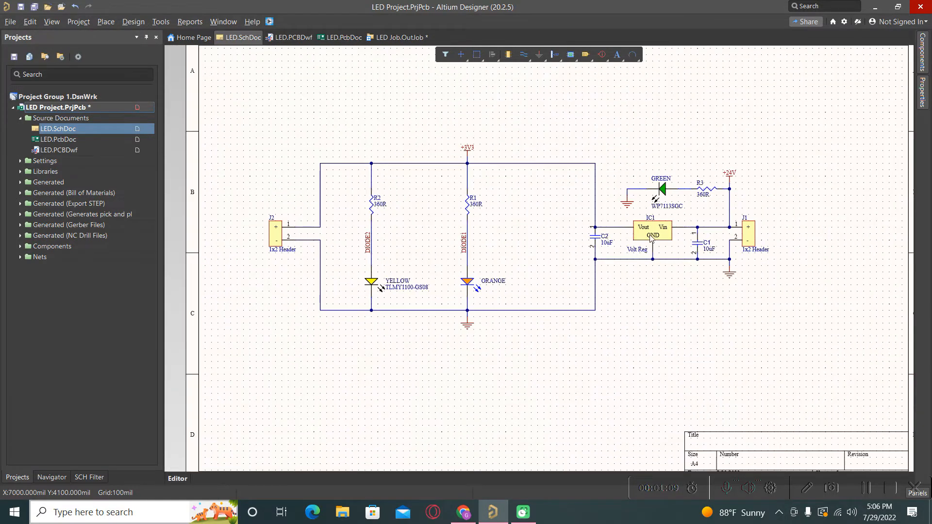
{"action": "scroll", "coordinate": [815, 255], "scroll_direction": "up", "scroll_amount": 1, "text": "ctrl"}
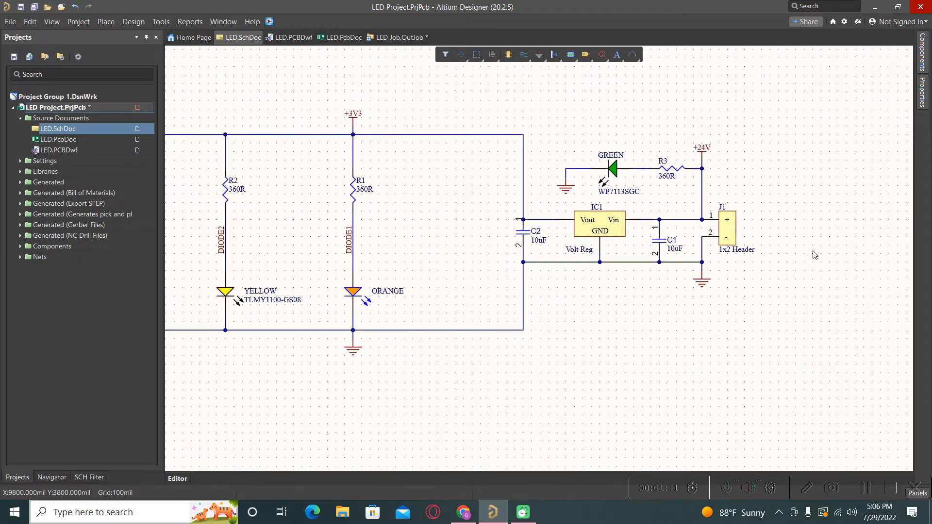
{"action": "scroll", "coordinate": [815, 255], "scroll_direction": "down", "scroll_amount": 2, "text": "ctrl"}
{"action": "scroll", "coordinate": [821, 269], "scroll_direction": "up", "scroll_amount": 1, "text": "ctrl"}
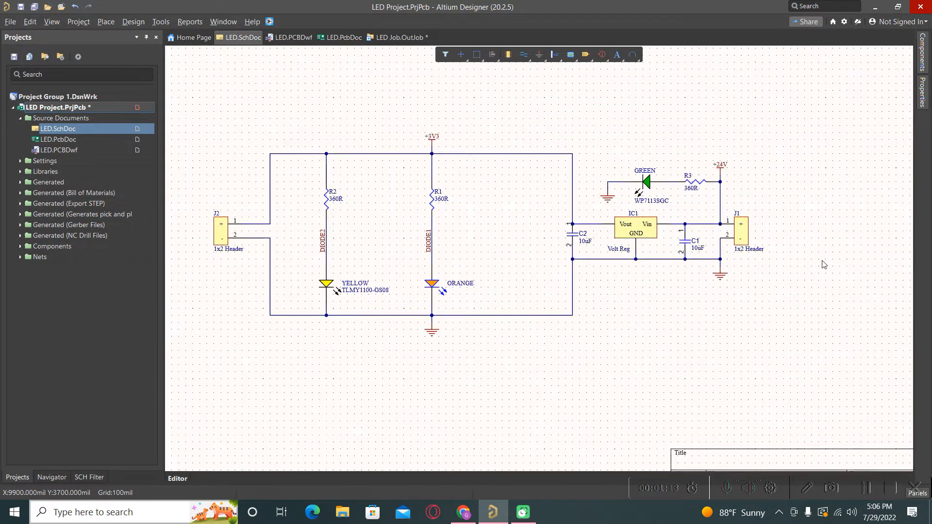
{"action": "scroll", "coordinate": [824, 264], "scroll_direction": "up", "scroll_amount": 1, "text": "ctrl"}
{"action": "scroll", "coordinate": [752, 242], "scroll_direction": "down", "scroll_amount": 1, "text": "ctrl"}
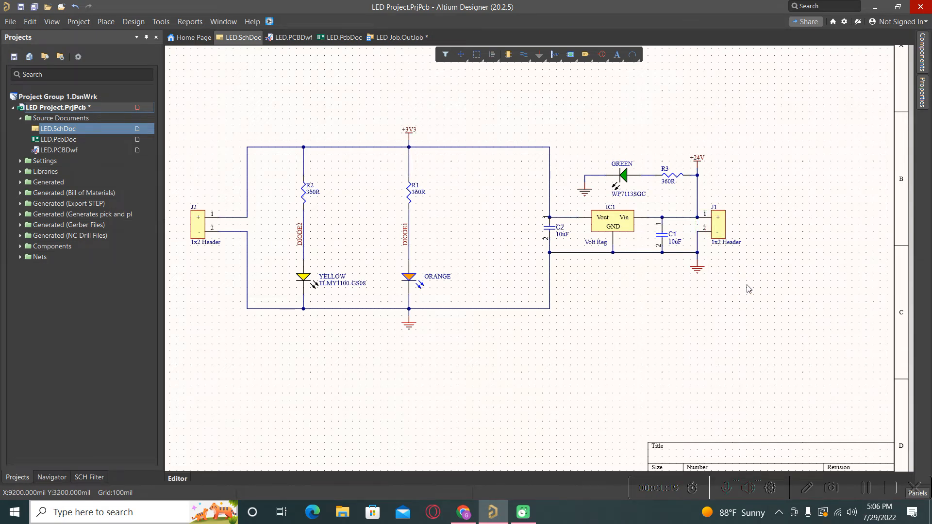
{"action": "scroll", "coordinate": [722, 260], "scroll_direction": "up", "scroll_amount": 1, "text": "ctrl"}
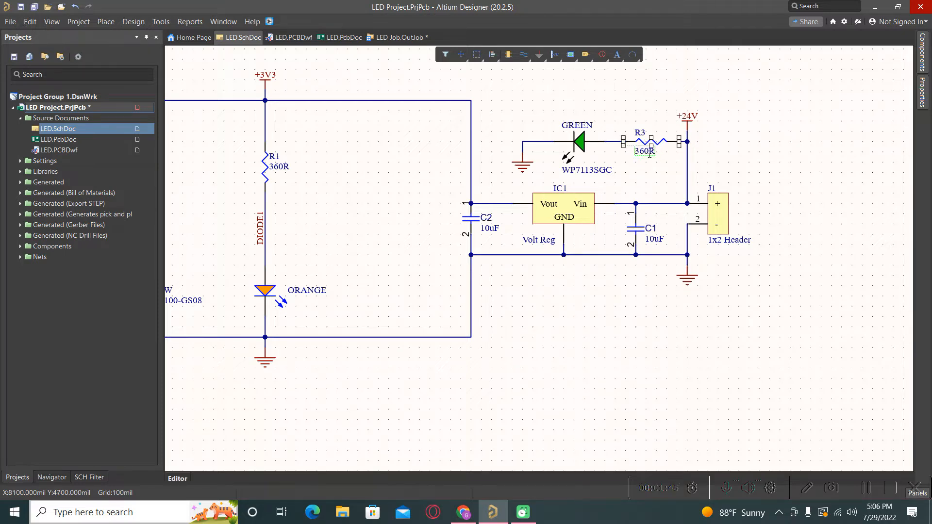
- Change resistor R3's value from 360R to 1K in the Properties panel
{"action": "double_click", "coordinate": [645, 155]}
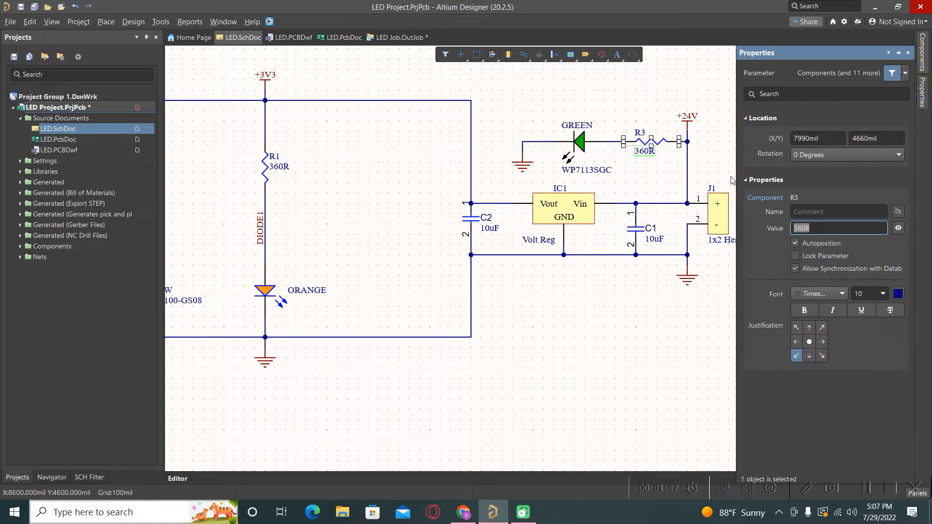
{"action": "left_click", "coordinate": [805, 231]}
{"action": "type", "text": "1"}
{"action": "key", "text": "Caps_Lock"}
{"action": "type", "text": "K"}
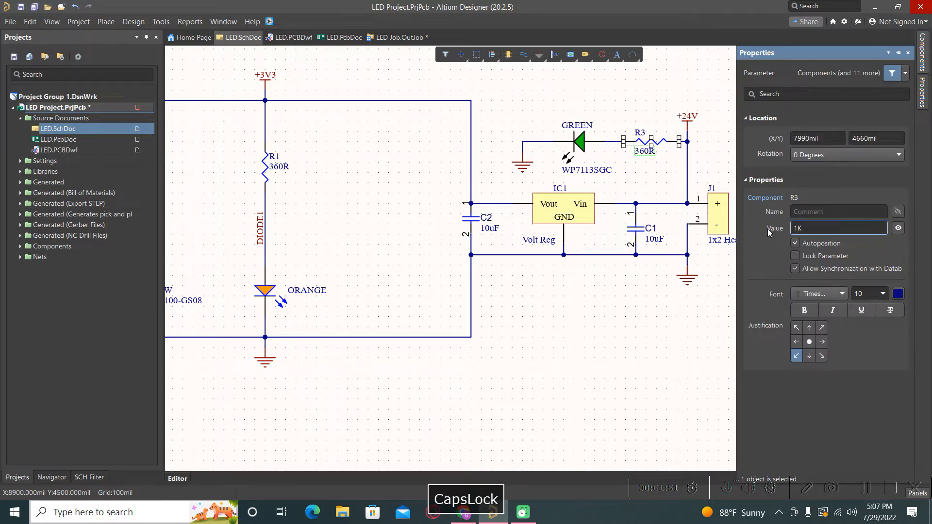
{"action": "key", "text": "Return"}
{"action": "left_click", "coordinate": [500, 381]}
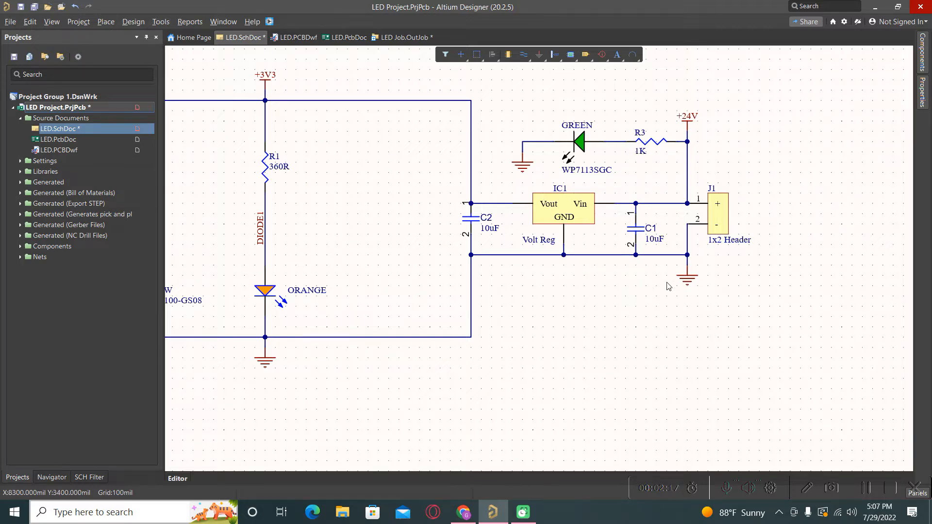
{"action": "scroll", "coordinate": [668, 287], "scroll_direction": "down", "scroll_amount": 1, "text": "ctrl"}
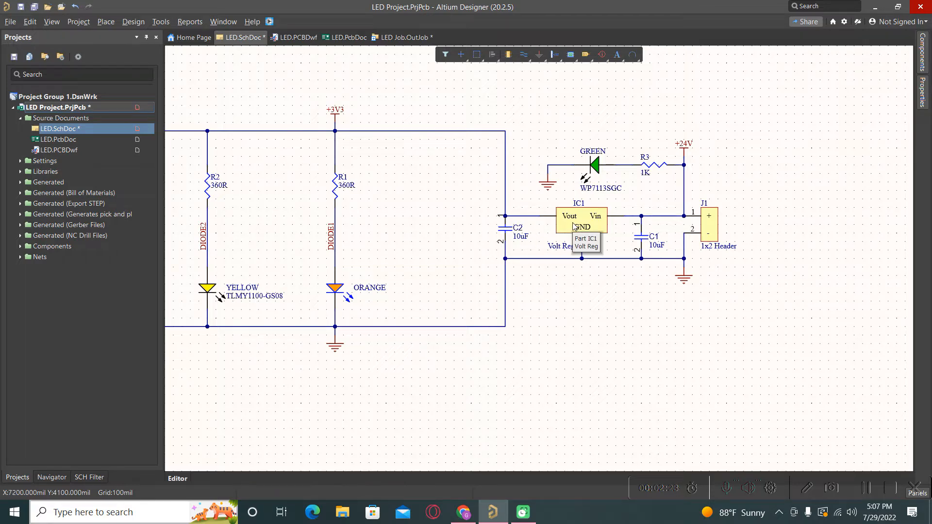
{"action": "scroll", "coordinate": [499, 255], "scroll_direction": "down", "scroll_amount": 1, "text": "ctrl"}
{"action": "scroll", "coordinate": [386, 218], "scroll_direction": "down", "scroll_amount": 1, "text": "ctrl"}
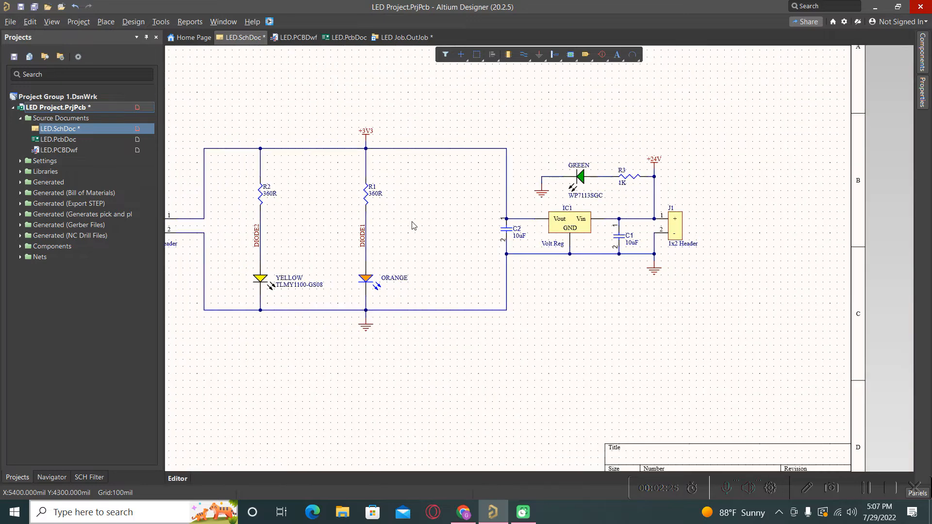
{"action": "scroll", "coordinate": [258, 289], "scroll_direction": "up", "scroll_amount": 2, "text": "ctrl"}
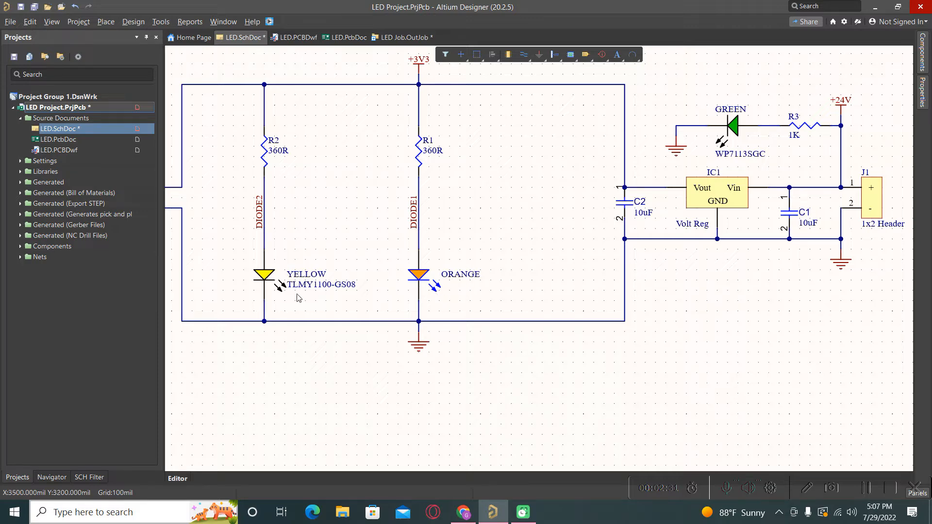
{"action": "scroll", "coordinate": [553, 293], "scroll_direction": "down", "scroll_amount": 2, "text": "ctrl"}
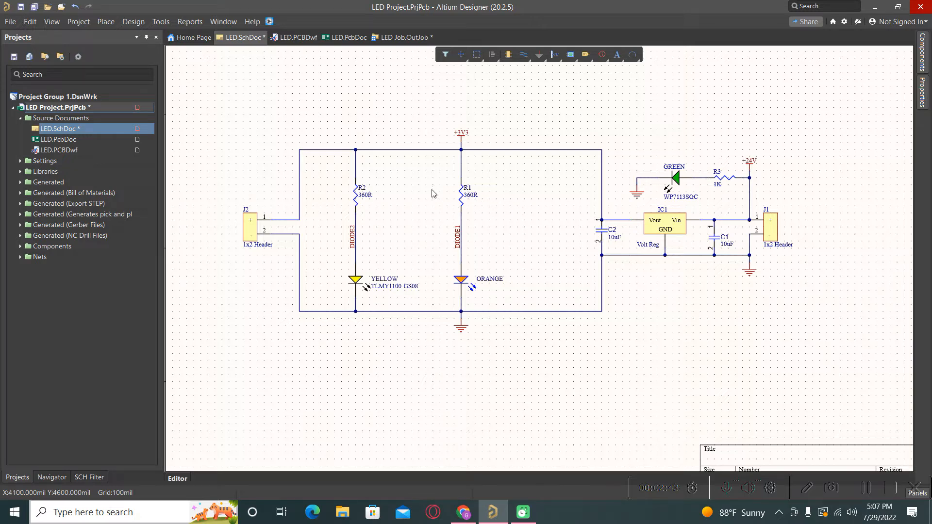
{"action": "left_click_drag", "start_coordinate": [788, 138], "coordinate": [605, 318]}
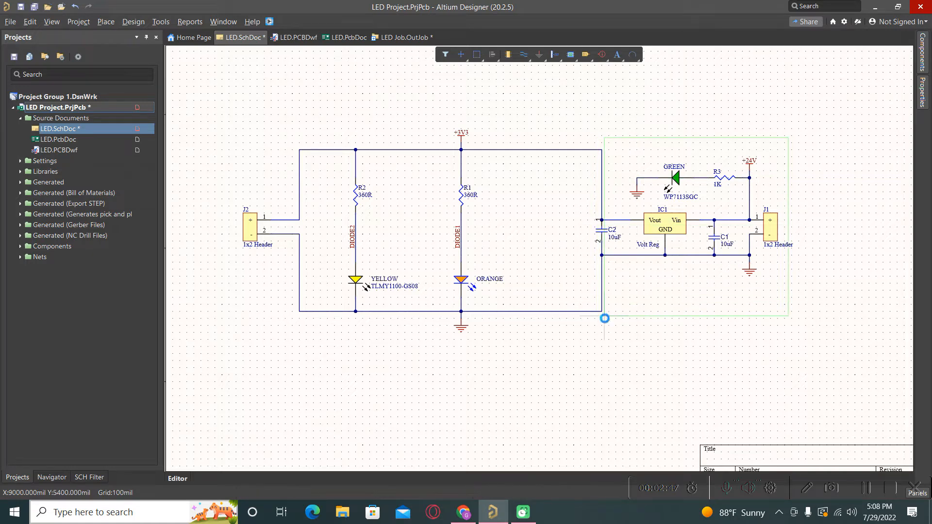
{"action": "left_click", "coordinate": [457, 390]}
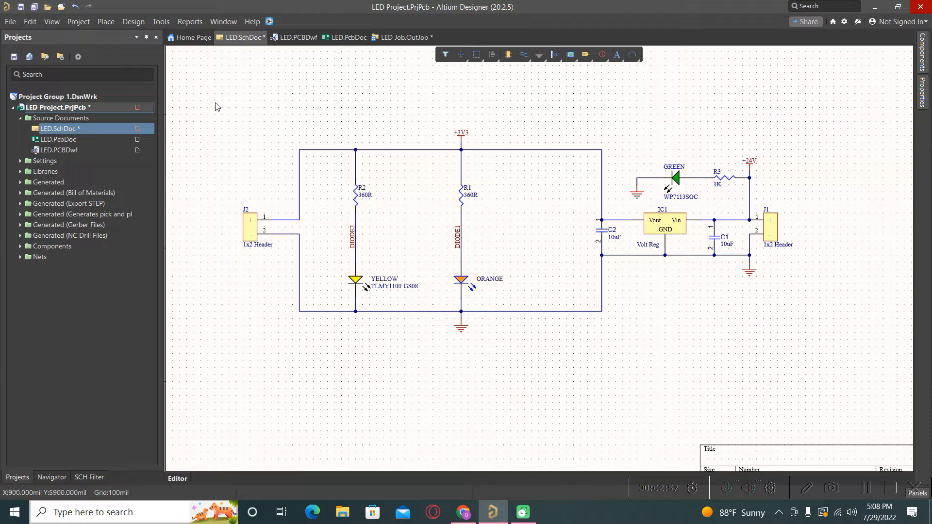
{"action": "left_click_drag", "start_coordinate": [214, 103], "coordinate": [512, 368]}
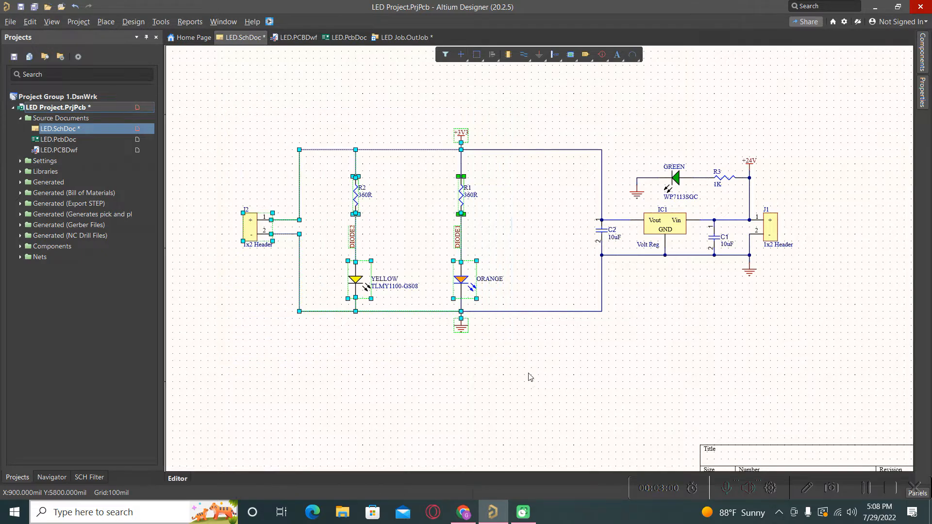
{"action": "left_click", "coordinate": [624, 371]}
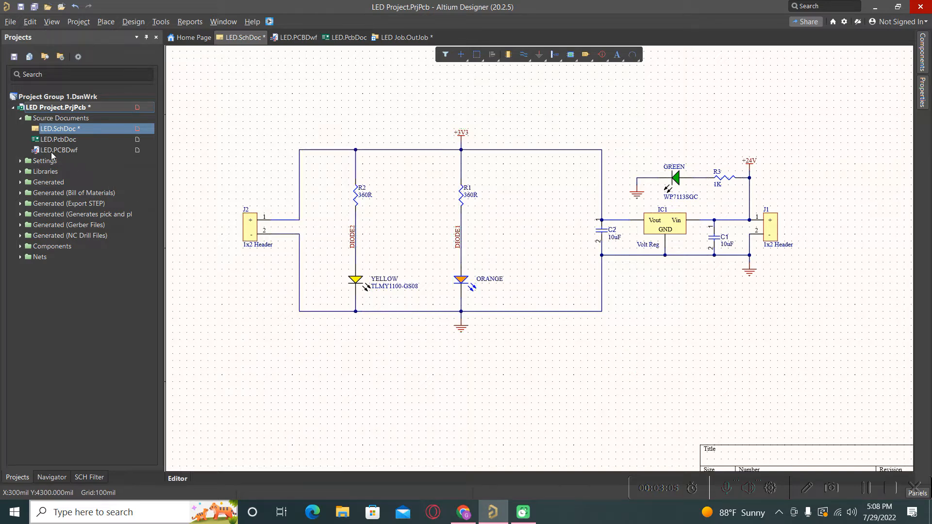
- Open Variant Management for LED Project.PrjPcb, reopening it with the C, V shortcut
{"action": "right_click", "coordinate": [66, 112]}
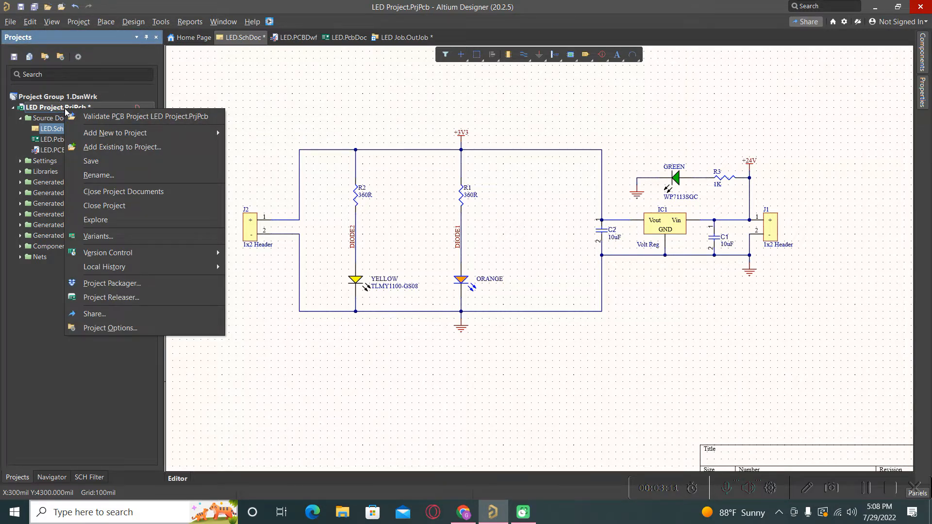
{"action": "left_click", "coordinate": [103, 237]}
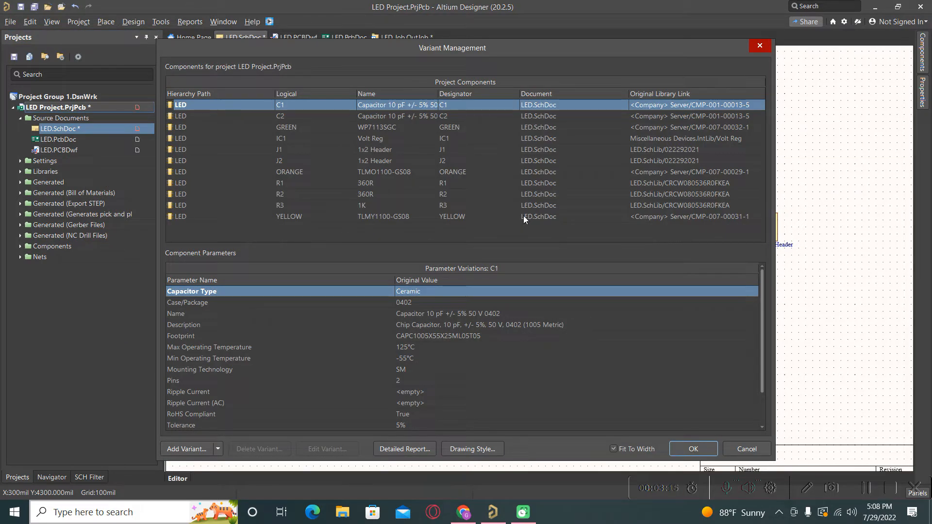
{"action": "left_click", "coordinate": [760, 46]}
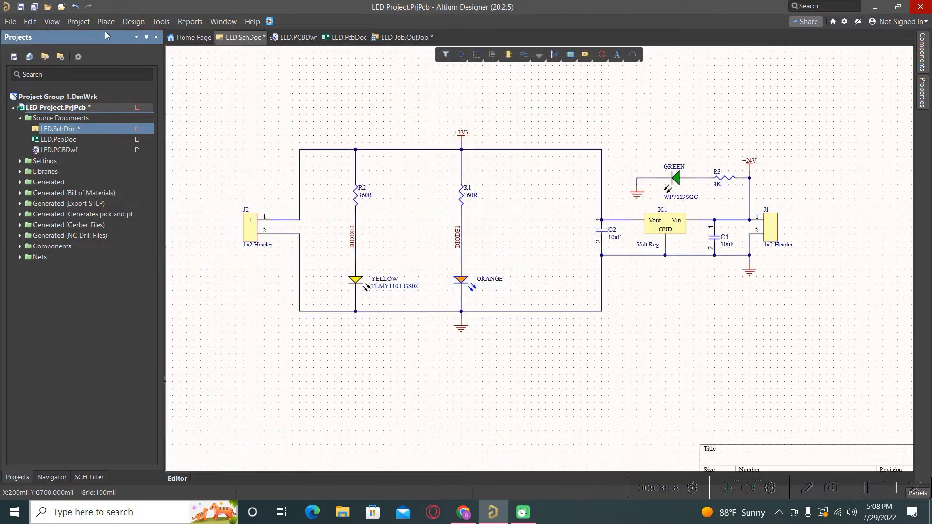
{"action": "left_click", "coordinate": [73, 22]}
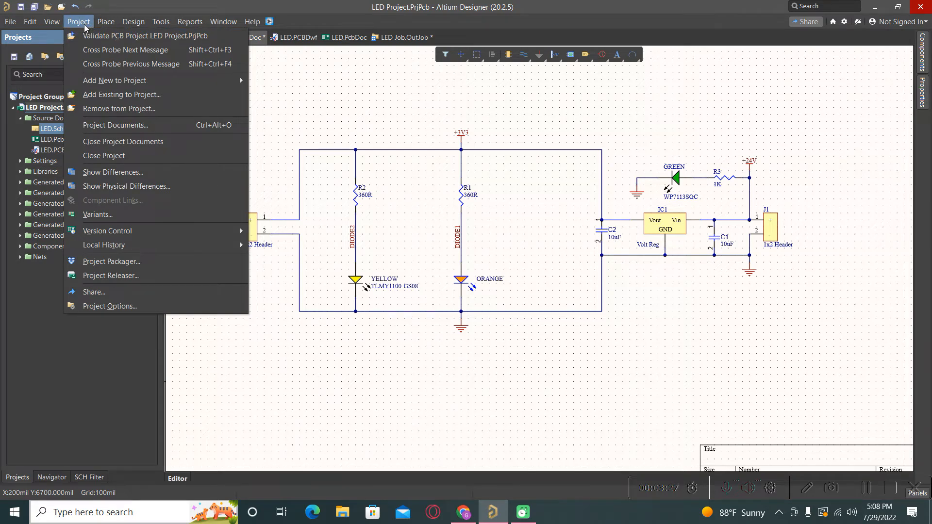
{"action": "left_click", "coordinate": [373, 406]}
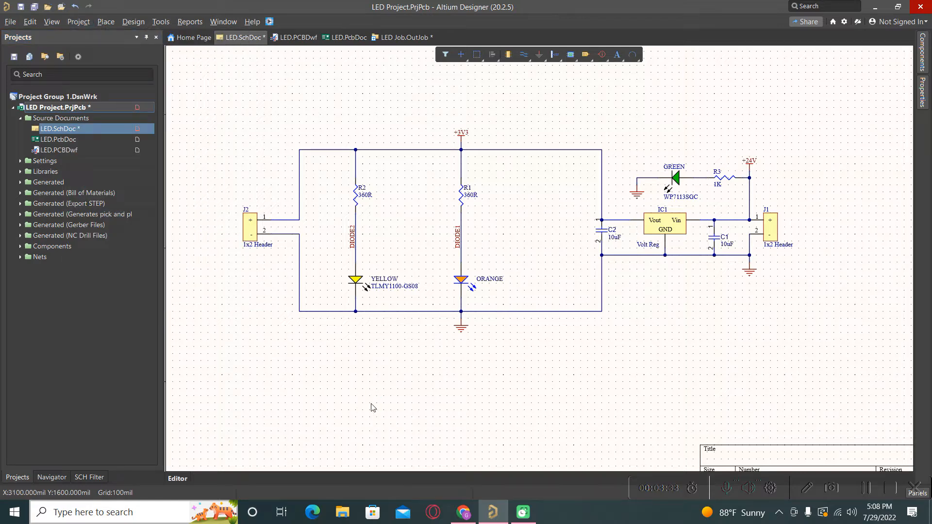
{"action": "key", "text": "c"}
{"action": "key", "text": "v"}
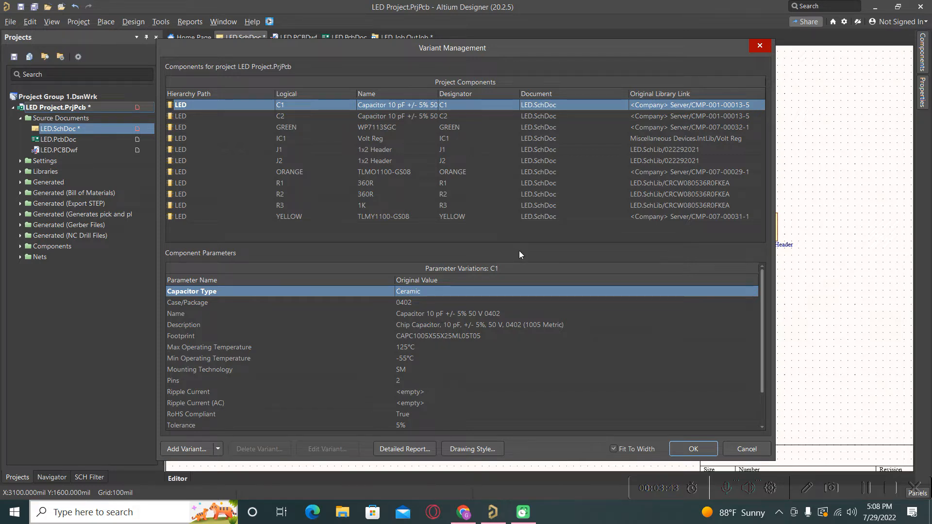
- Add a variant described 'Without Yellow LED' that allows fabrication outputs to vary
{"action": "left_click", "coordinate": [192, 451]}
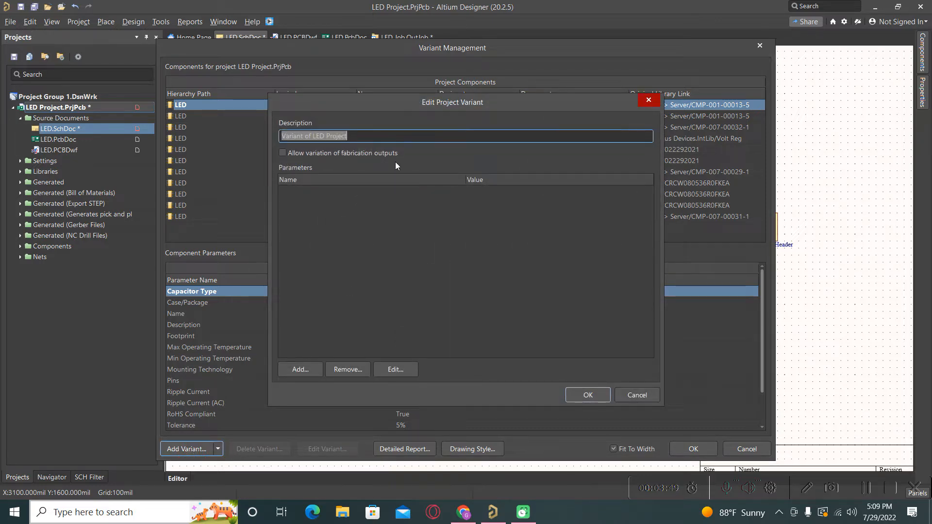
{"action": "key", "text": "Caps_Lock"}
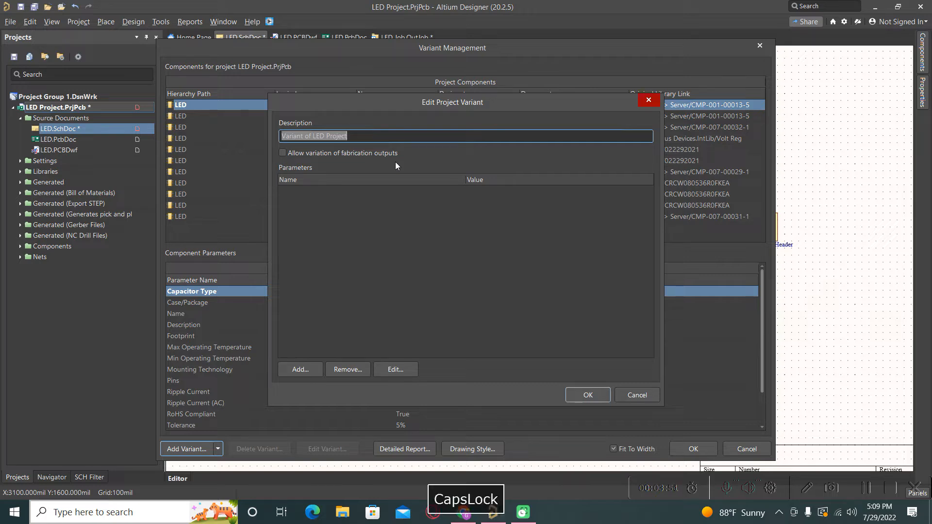
{"action": "type", "text": "W"}
{"action": "key", "text": "Caps_Lock"}
{"action": "type", "text": "ithout "}
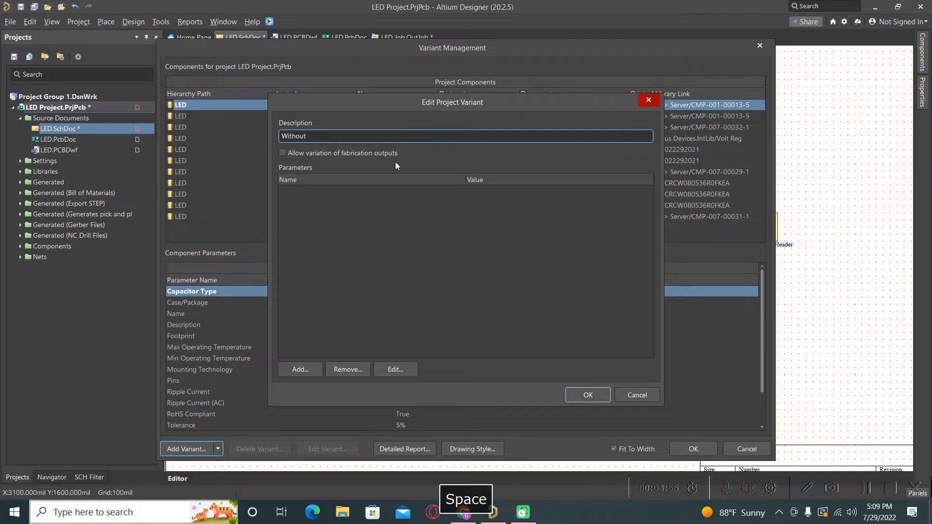
{"action": "type", "text": "Yell"}
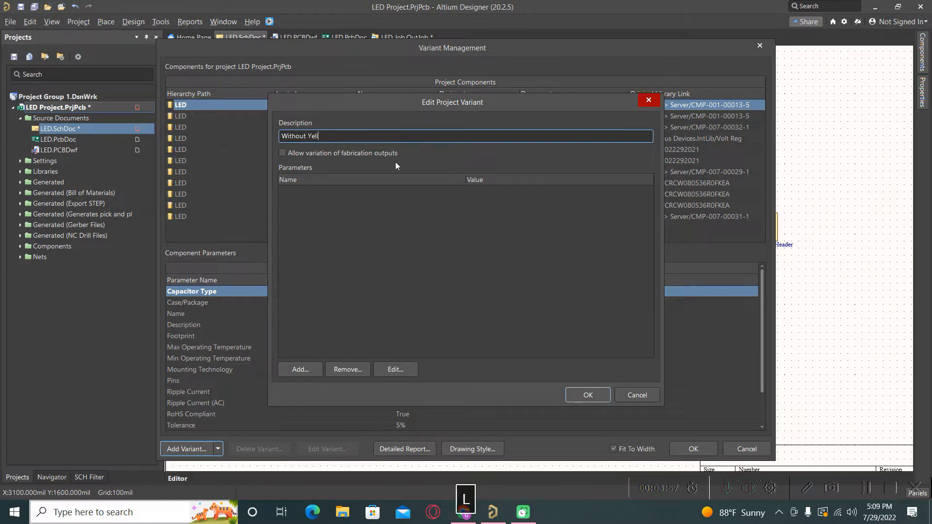
{"action": "type", "text": "ow LED"}
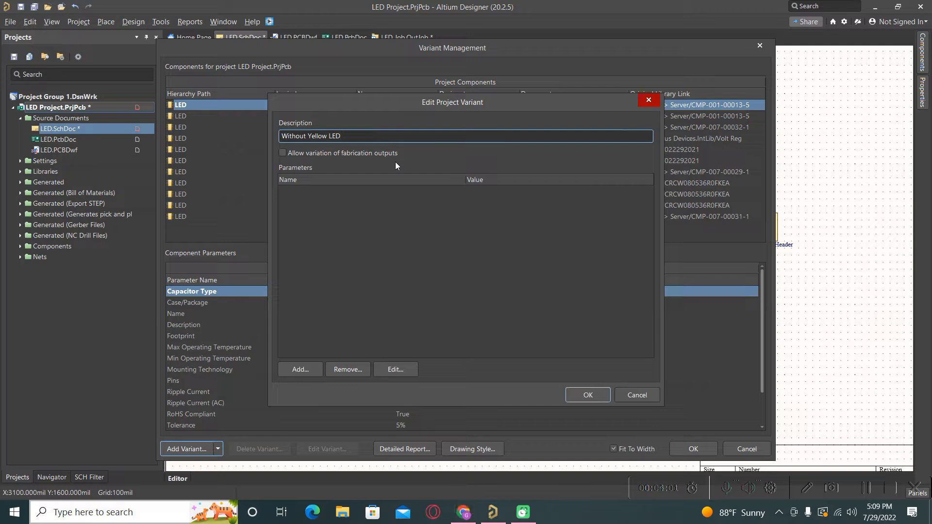
{"action": "left_click", "coordinate": [586, 394]}
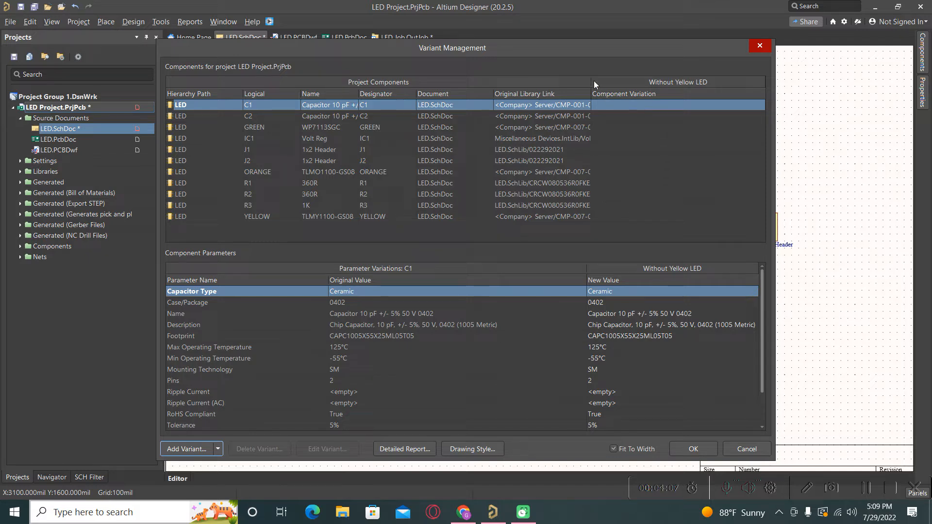
- Set the YELLOW LED's variation to Not Fitted in the Without Yellow LED column
{"action": "mouse_move", "coordinate": [591, 83]}
{"action": "left_mouse_down"}
{"action": "mouse_move", "coordinate": [603, 83]}
{"action": "mouse_move", "coordinate": [587, 90]}
{"action": "left_mouse_up"}
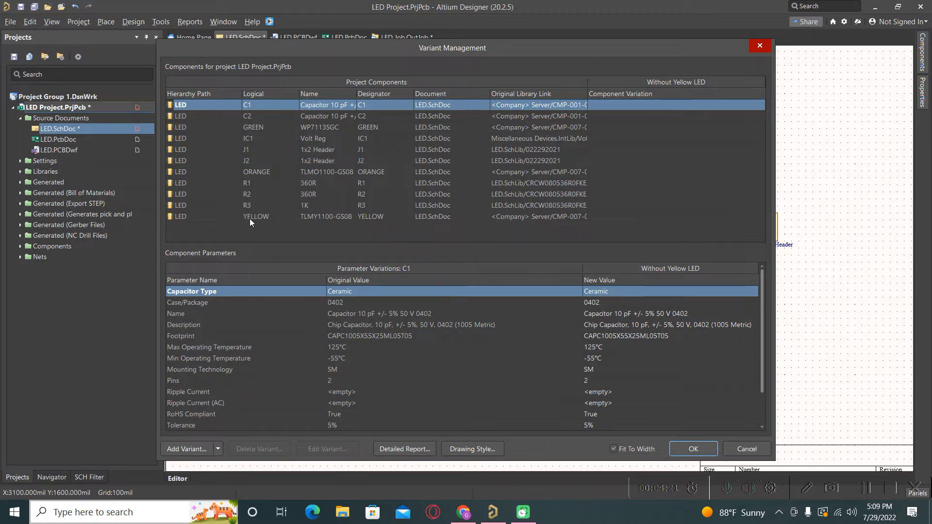
{"action": "left_click", "coordinate": [645, 216]}
{"action": "left_click", "coordinate": [743, 217]}
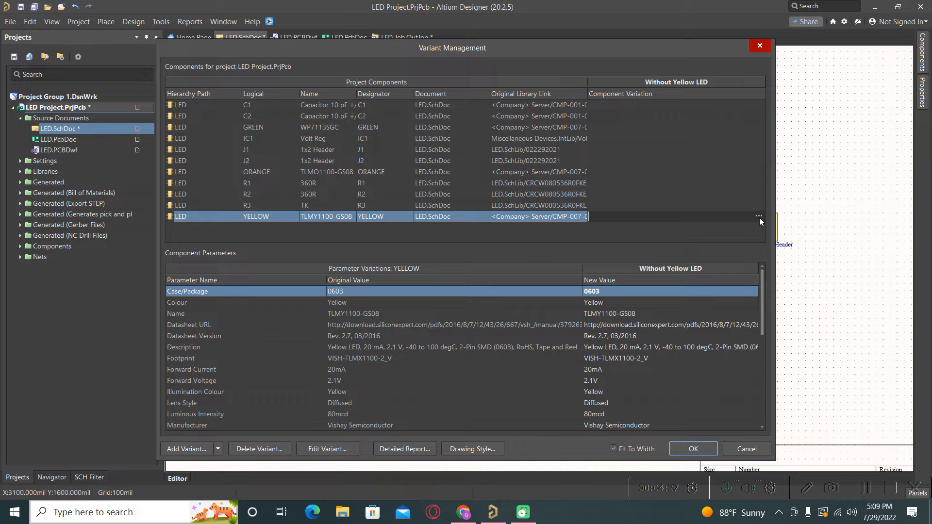
{"action": "left_click", "coordinate": [759, 217]}
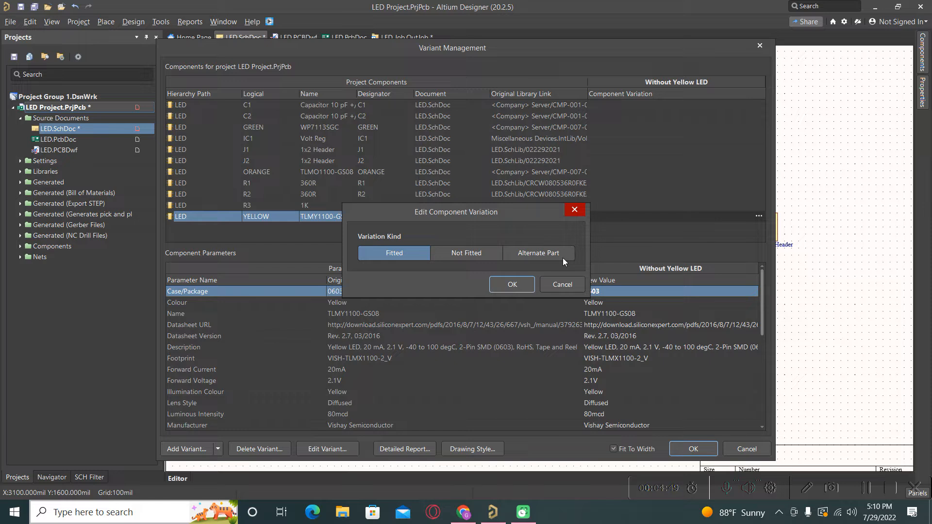
{"action": "left_click", "coordinate": [456, 256]}
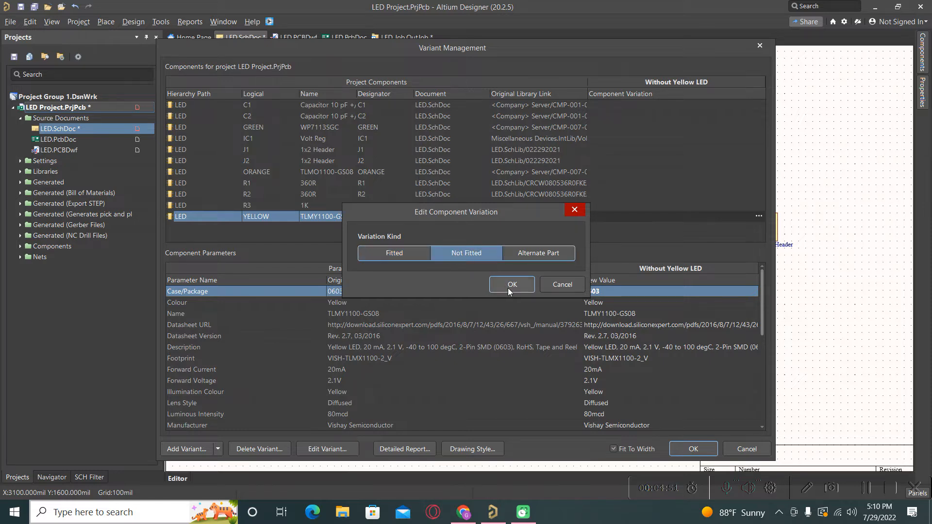
{"action": "left_click", "coordinate": [505, 287]}
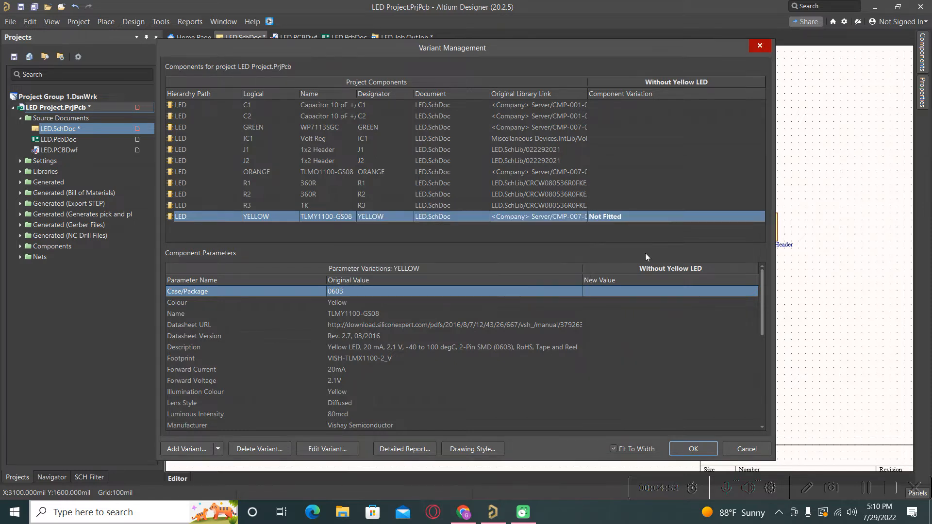
{"action": "left_click", "coordinate": [471, 451]}
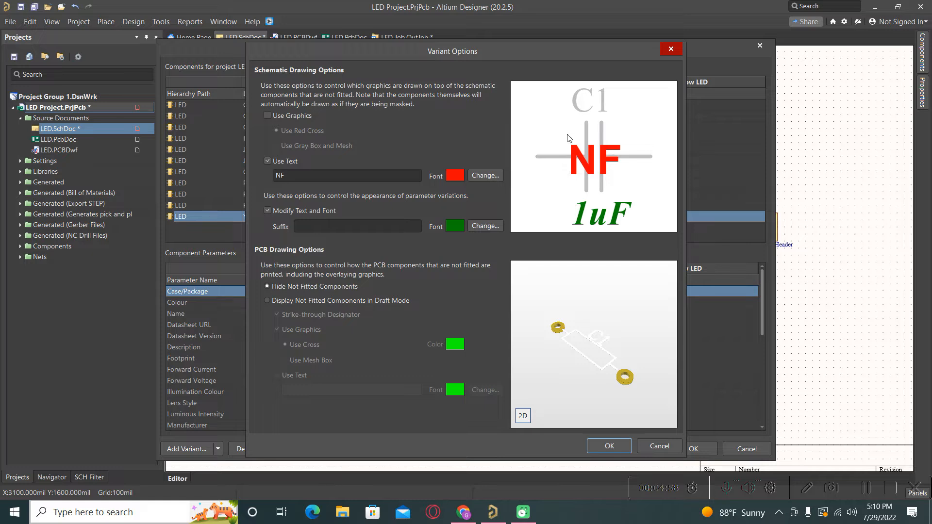
- Mark not-fitted parts with the NF text label only, dropping the cross graphic
{"action": "left_click", "coordinate": [268, 116]}
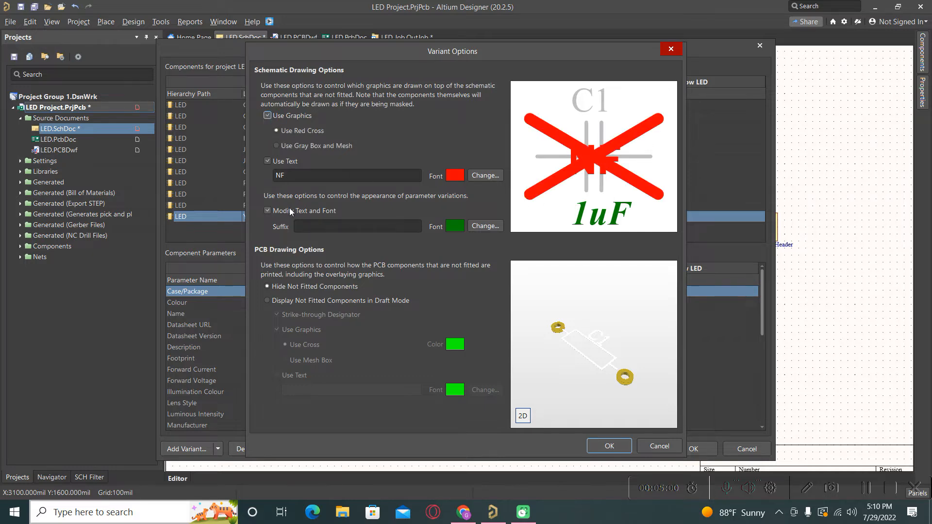
{"action": "left_click", "coordinate": [268, 162]}
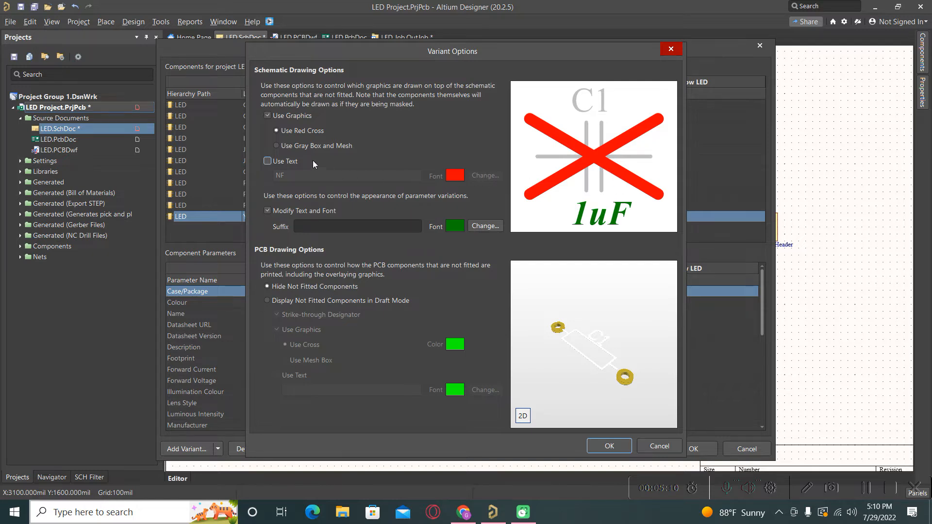
{"action": "left_click", "coordinate": [268, 162]}
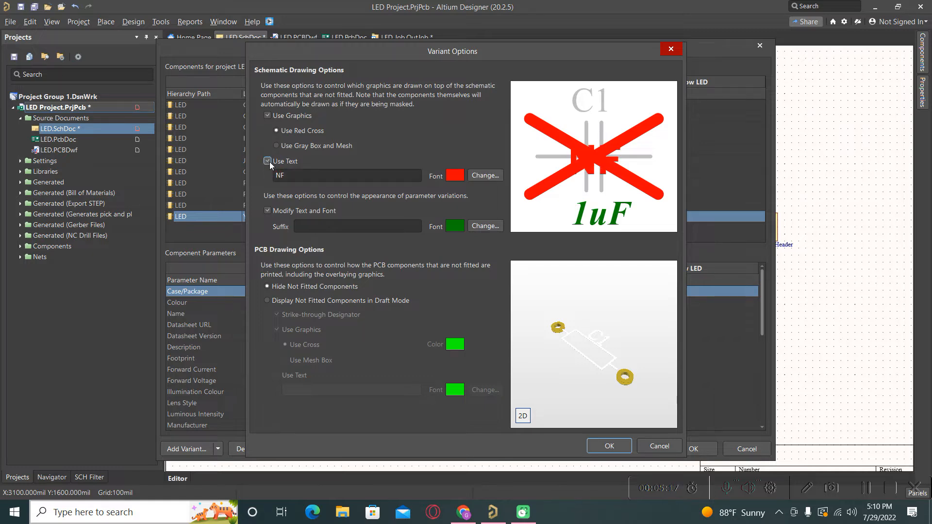
{"action": "left_click", "coordinate": [267, 116]}
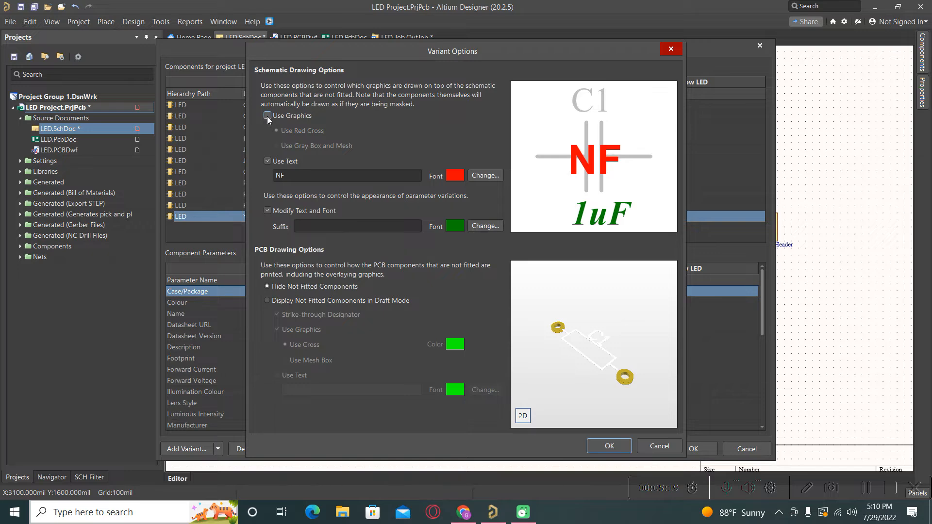
- Give the NF label an Arial Bold 12 font in red
{"action": "left_click", "coordinate": [492, 175]}
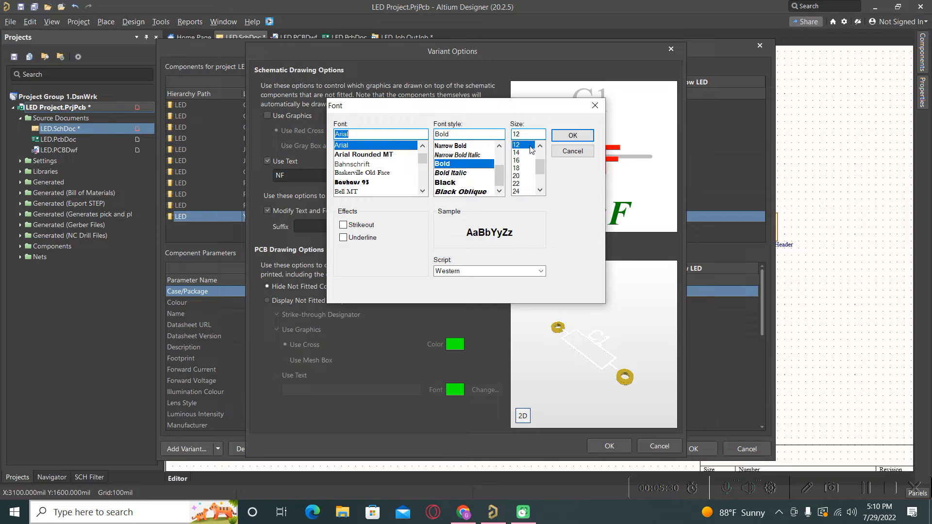
{"action": "left_click", "coordinate": [572, 138]}
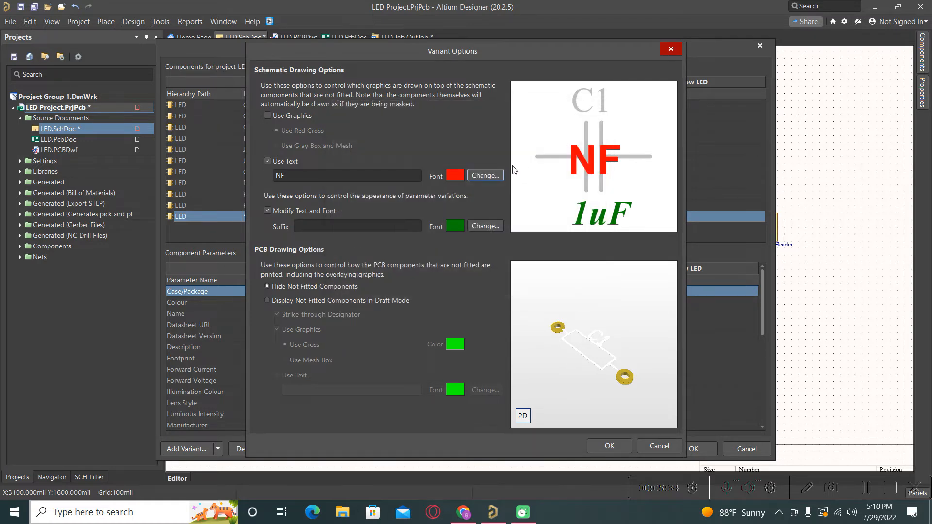
{"action": "left_click", "coordinate": [455, 175]}
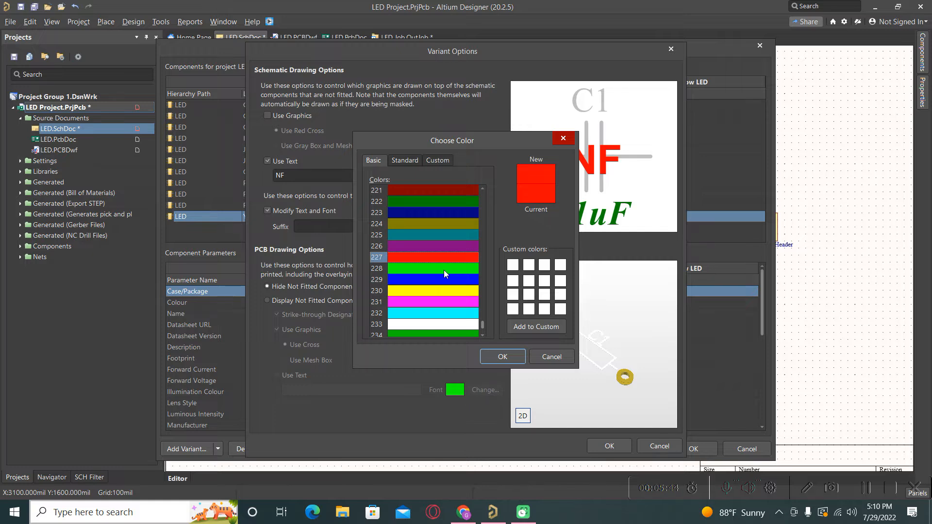
{"action": "left_click", "coordinate": [497, 361]}
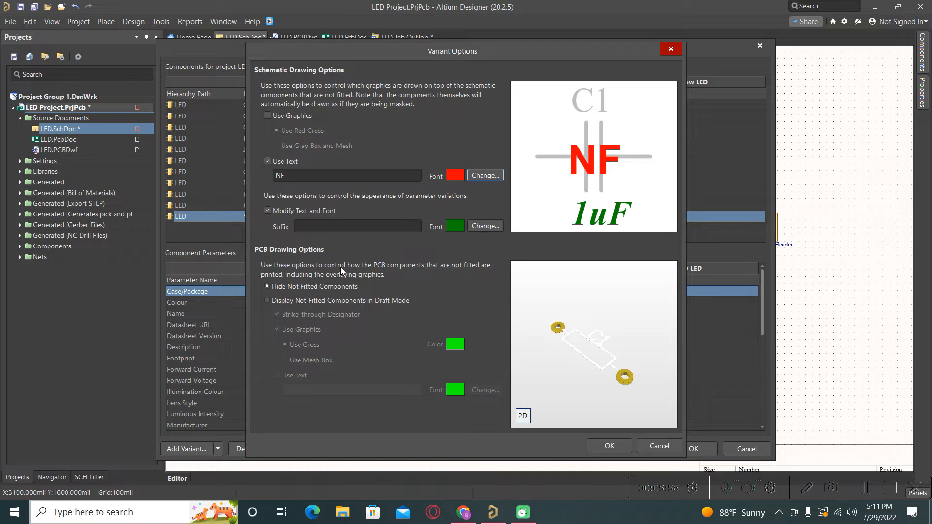
- Apply the variant options and activate Without Yellow LED in the Projects panel
{"action": "left_click", "coordinate": [601, 450]}
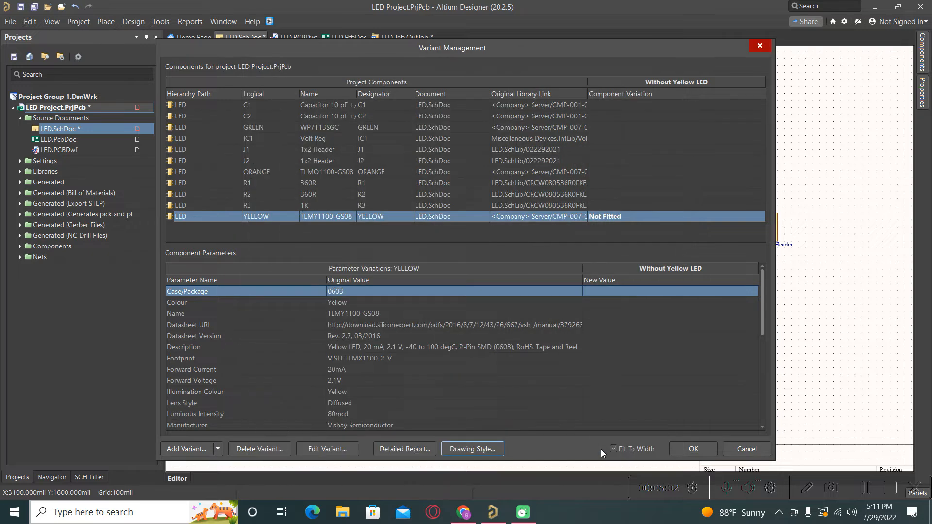
{"action": "left_click", "coordinate": [697, 450]}
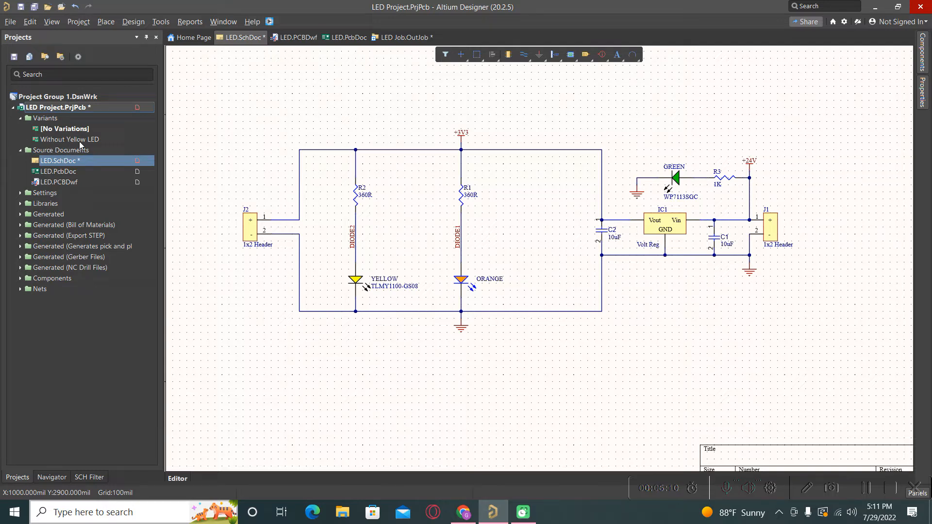
{"action": "double_click", "coordinate": [64, 140]}
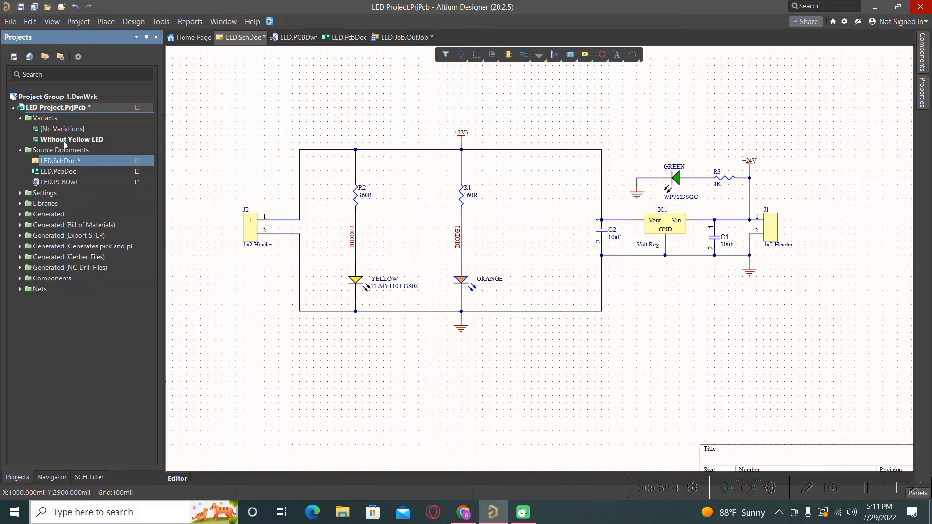
{"action": "left_click", "coordinate": [255, 407]}
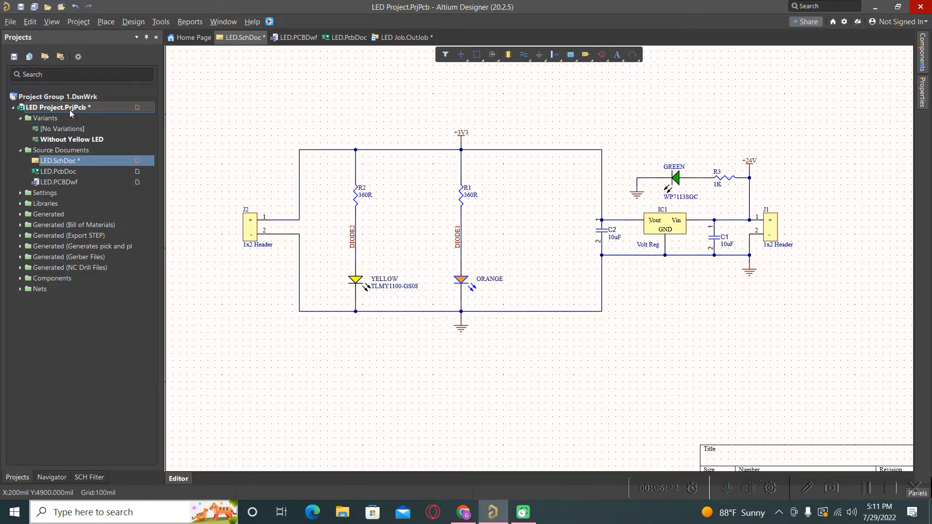
{"action": "scroll", "coordinate": [420, 329], "scroll_direction": "down", "scroll_amount": 1, "text": "ctrl"}
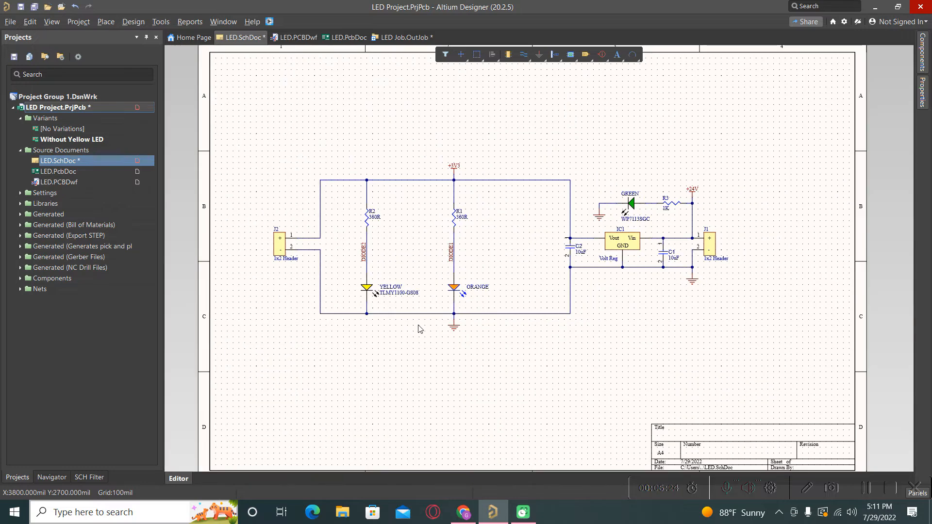
{"action": "left_click", "coordinate": [62, 141]}
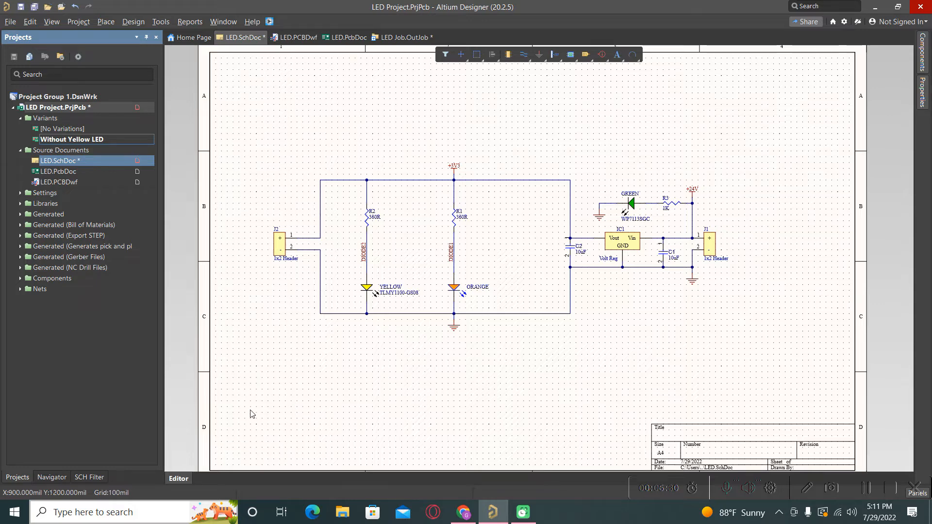
- Validate the LED project and view the schematic with the YELLOW LED marked NF
{"action": "right_click", "coordinate": [56, 110]}
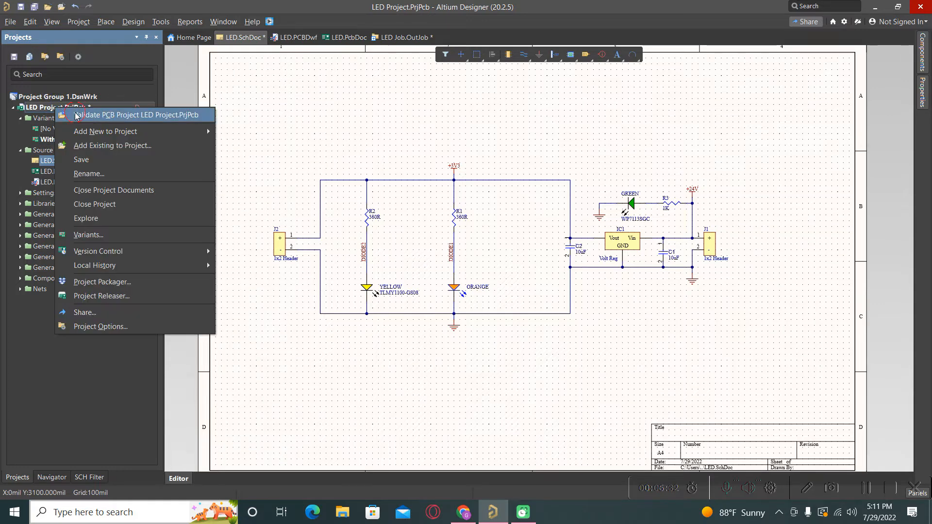
{"action": "left_click", "coordinate": [75, 113]}
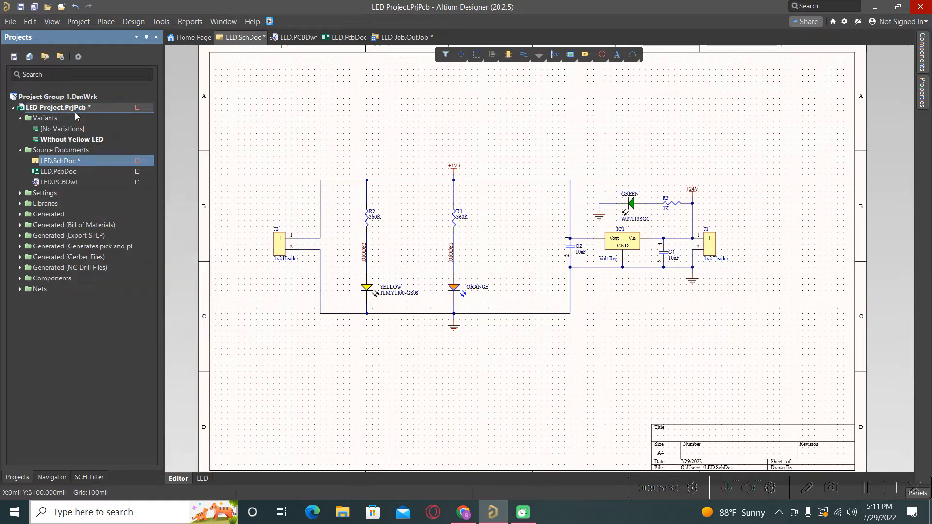
{"action": "left_click", "coordinate": [202, 479]}
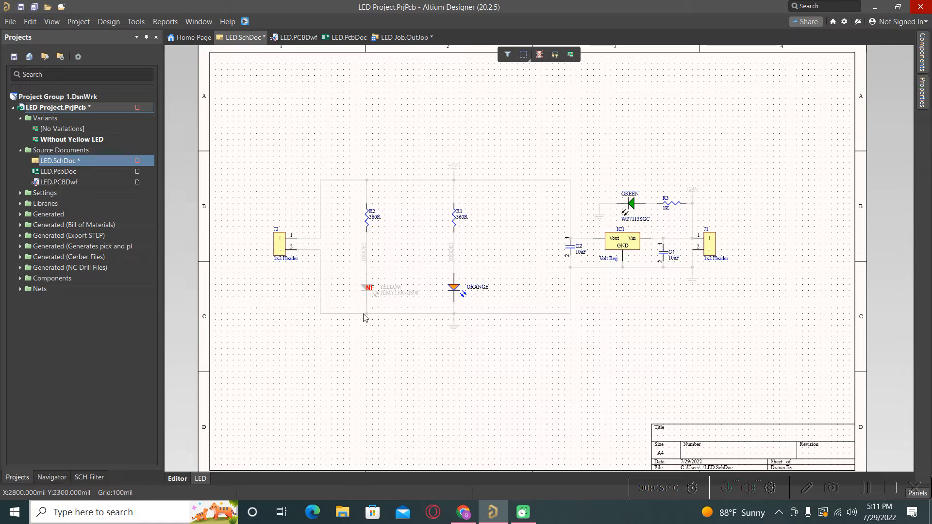
{"action": "scroll", "coordinate": [346, 265], "scroll_direction": "up", "scroll_amount": 1, "text": "ctrl"}
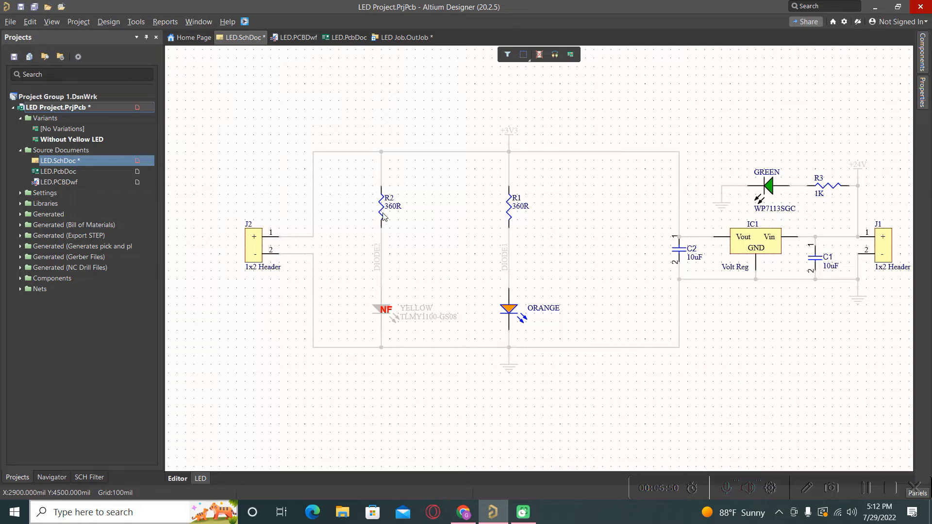
- Toggle resistor R2 to Not Fitted using the active bar's fitted toggle
{"action": "left_click", "coordinate": [540, 56]}
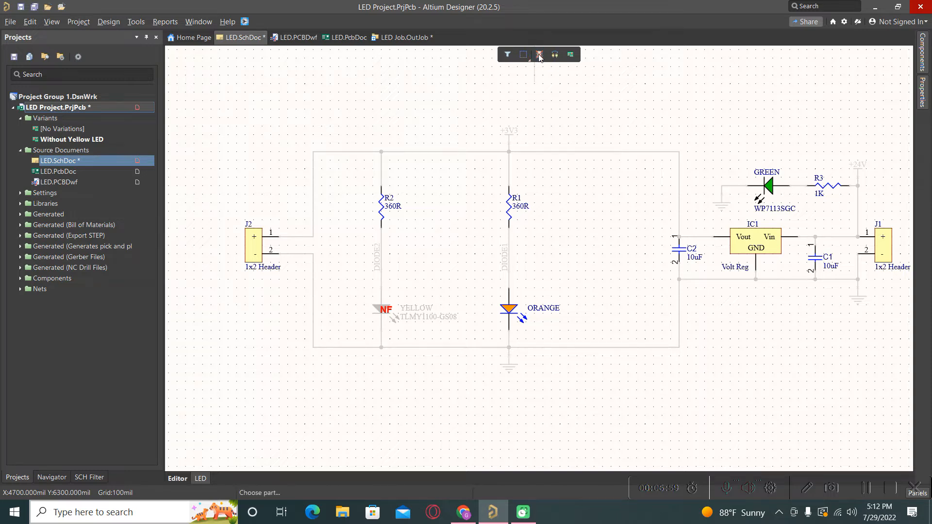
{"action": "left_click", "coordinate": [382, 212]}
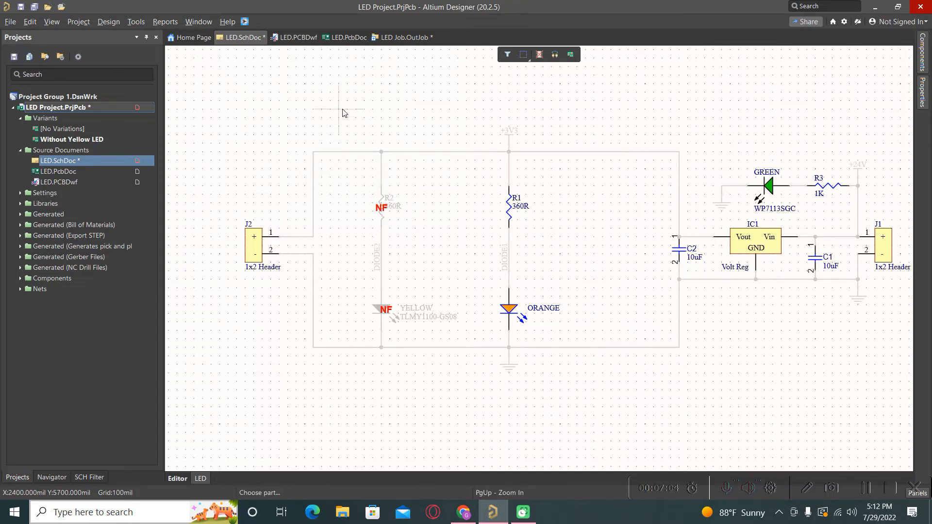
{"action": "key", "text": "Escape"}
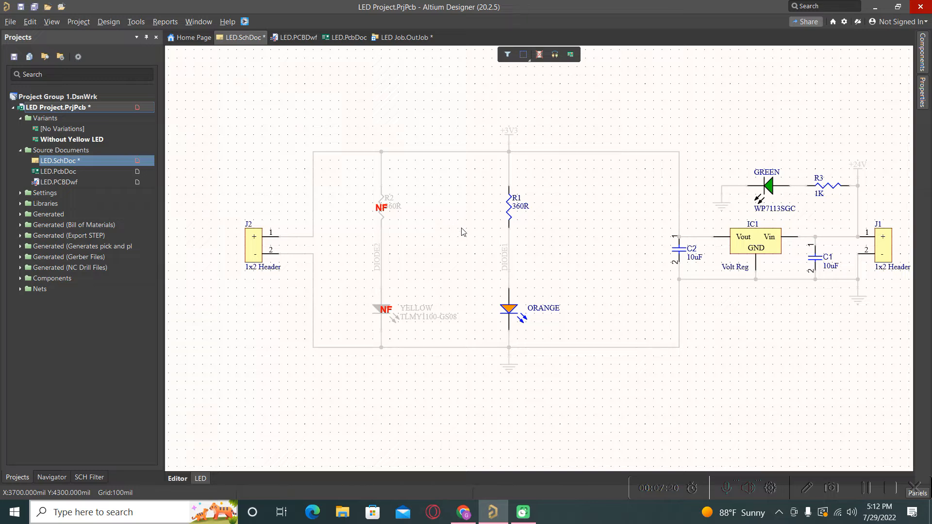
- Save the LED.SchDoc schematic and the LED project
{"action": "right_click", "coordinate": [67, 165]}
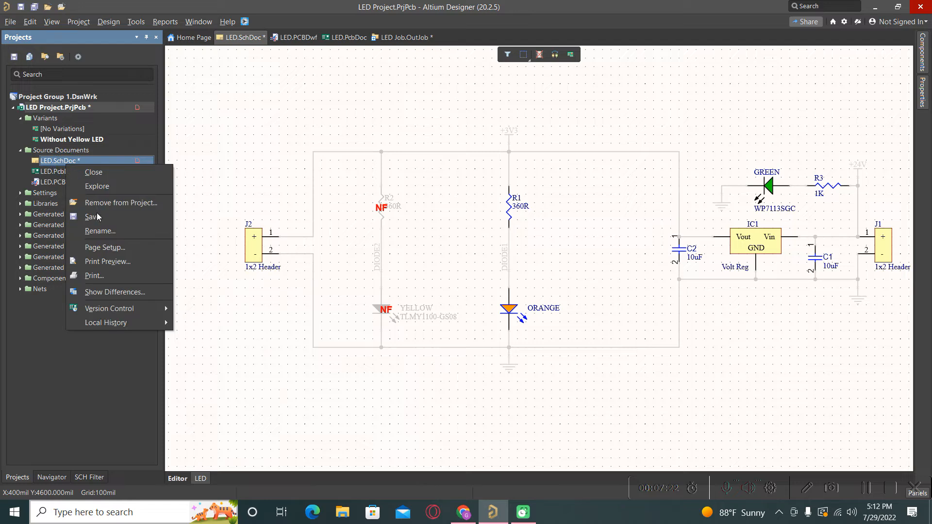
{"action": "left_click", "coordinate": [98, 218]}
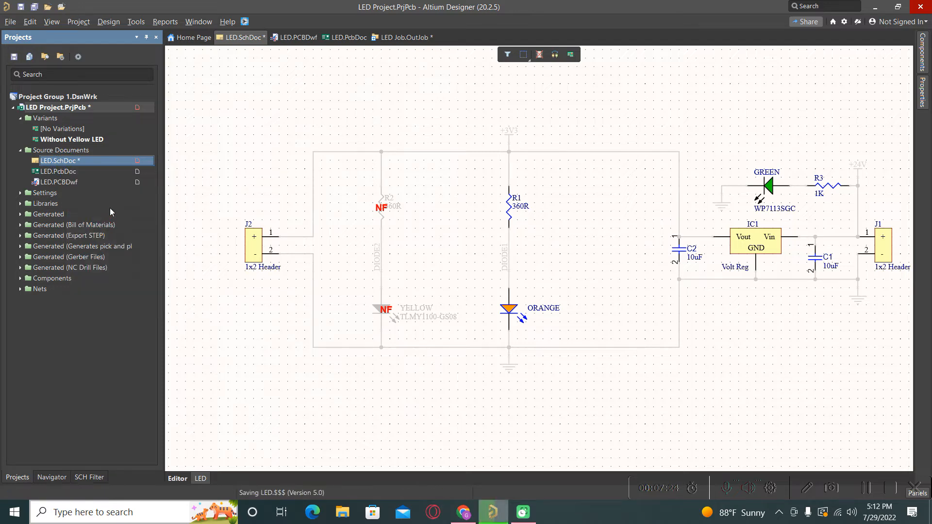
{"action": "right_click", "coordinate": [81, 114]}
{"action": "left_click", "coordinate": [109, 163]}
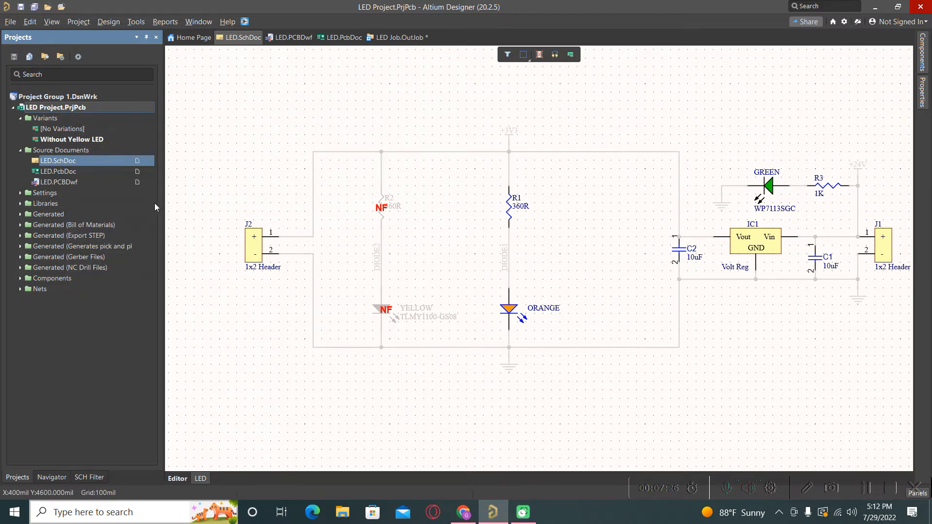
- Switch to [No Variations], then reactivate the Without Yellow LED variant
{"action": "double_click", "coordinate": [65, 130]}
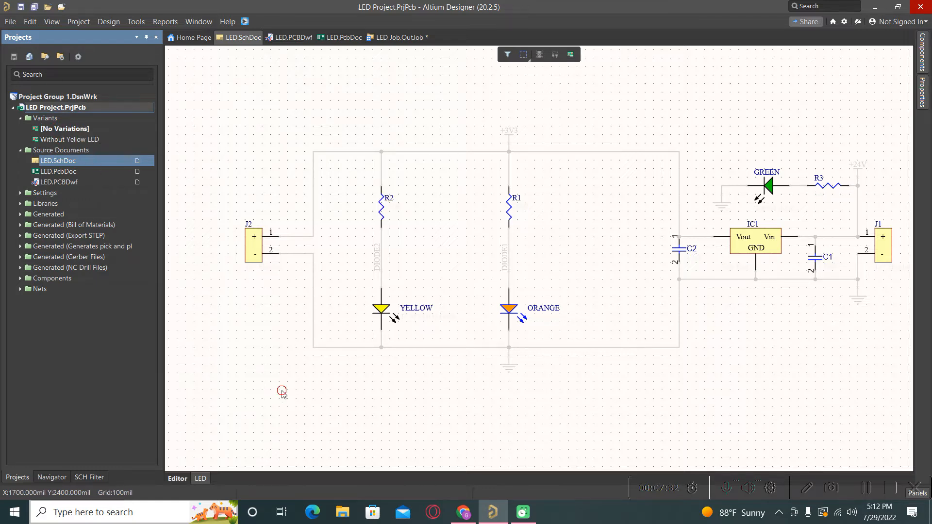
{"action": "scroll", "coordinate": [278, 394], "scroll_direction": "down", "scroll_amount": 1, "text": "ctrl"}
{"action": "scroll", "coordinate": [278, 394], "scroll_direction": "down", "scroll_amount": 1, "text": "ctrl"}
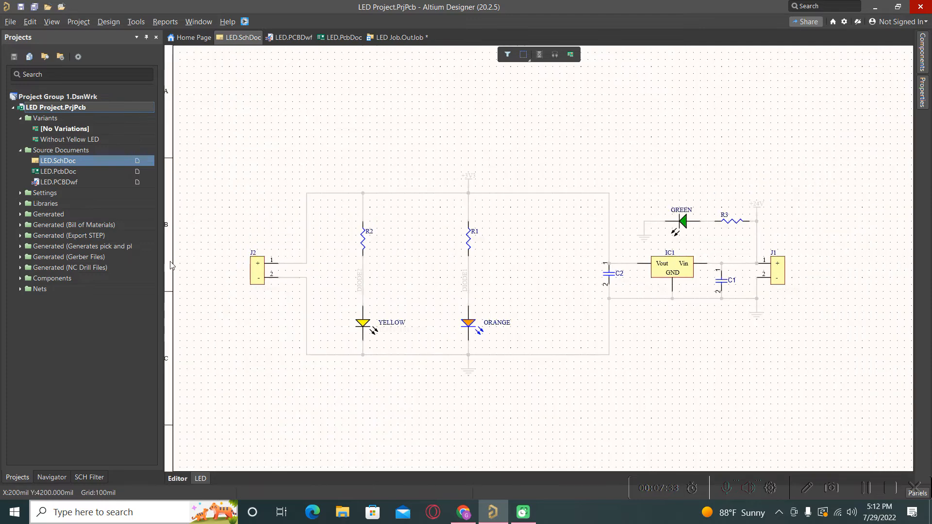
{"action": "double_click", "coordinate": [61, 141]}
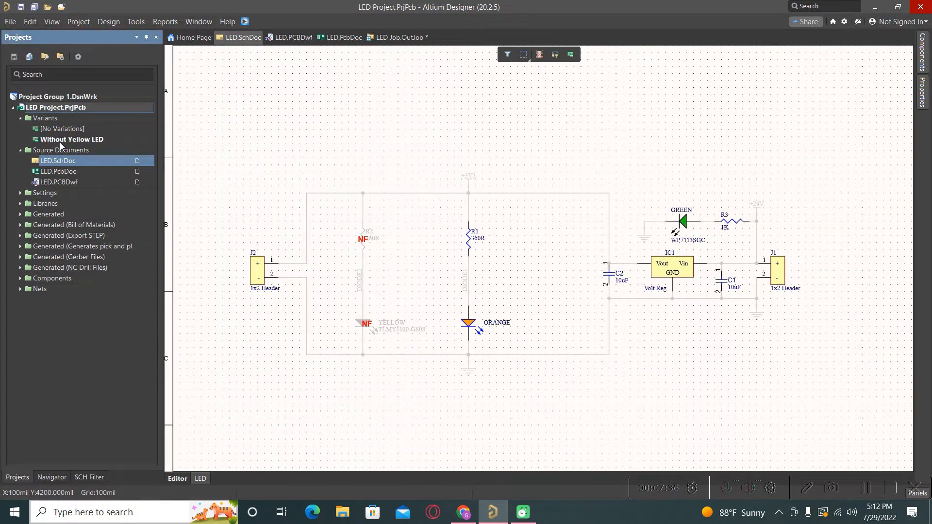
{"action": "left_click", "coordinate": [269, 321]}
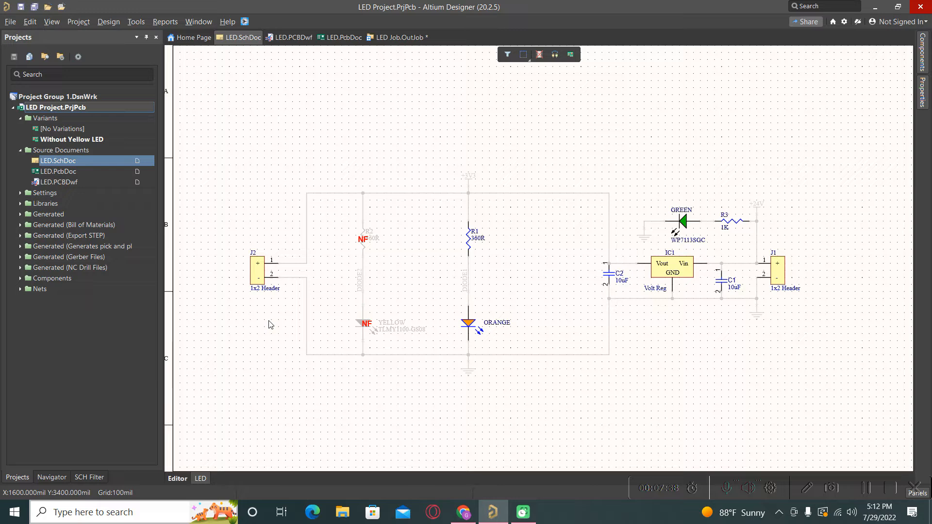
- Inspect connector J2's properties and close them without changes
{"action": "left_click", "coordinate": [271, 283]}
{"action": "double_click", "coordinate": [254, 275]}
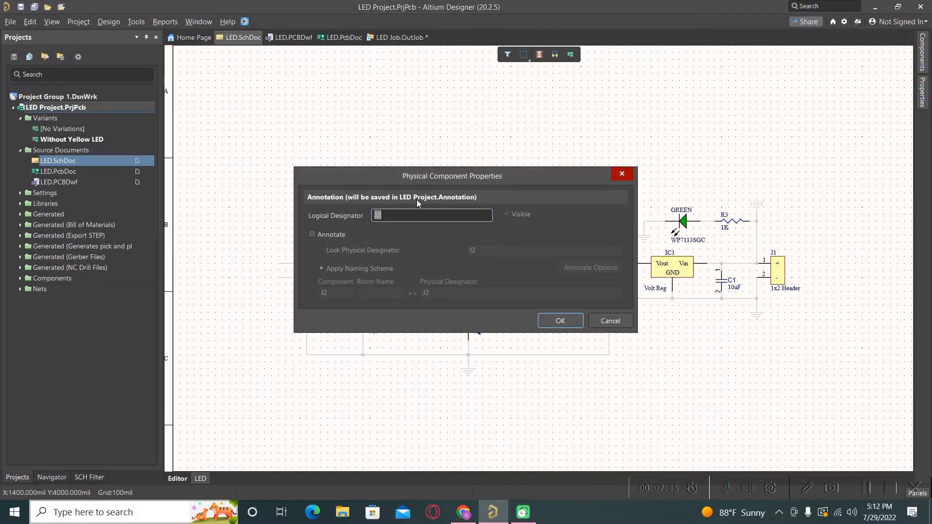
{"action": "left_click", "coordinate": [623, 175]}
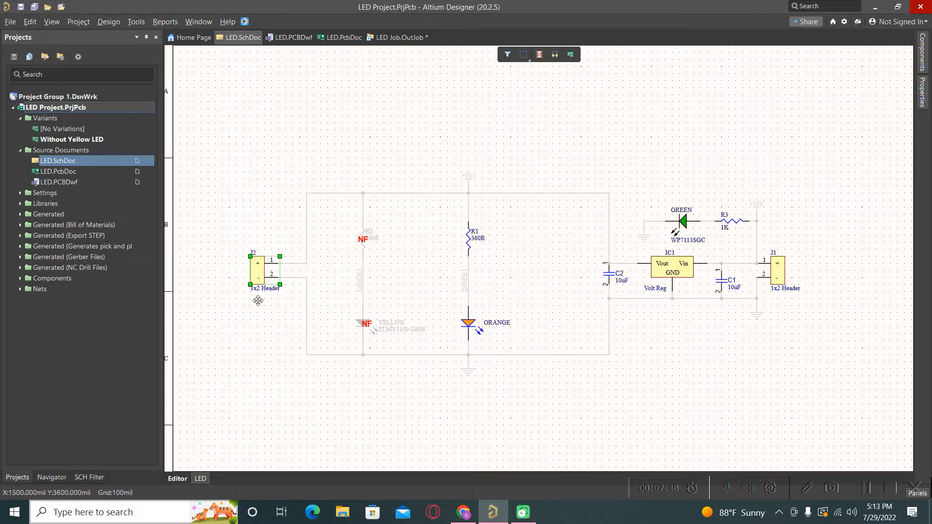
{"action": "left_click", "coordinate": [255, 353]}
- Return to full-colour Editor view and nudge connector J2 slightly left with its wires
{"action": "left_click", "coordinate": [179, 481]}
{"action": "left_click", "coordinate": [293, 380]}
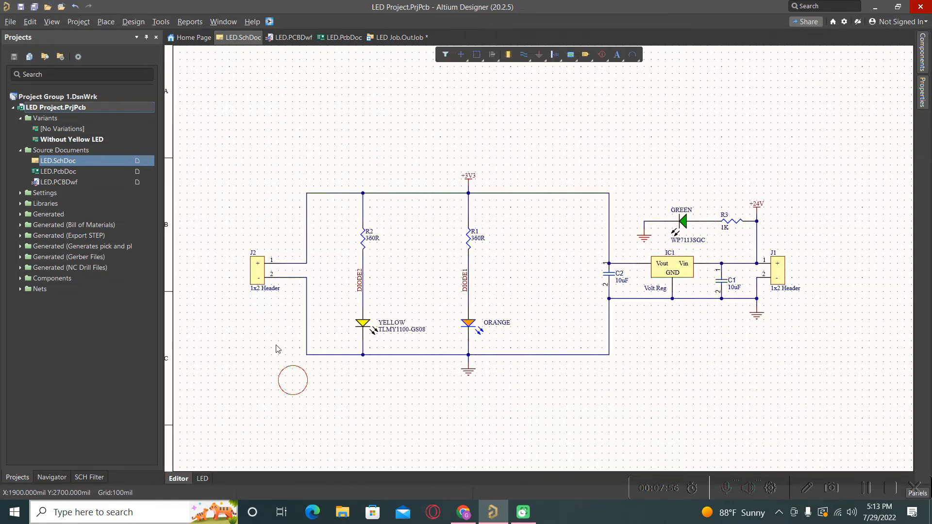
{"action": "left_click_drag", "start_coordinate": [258, 267], "coordinate": [265, 270]}
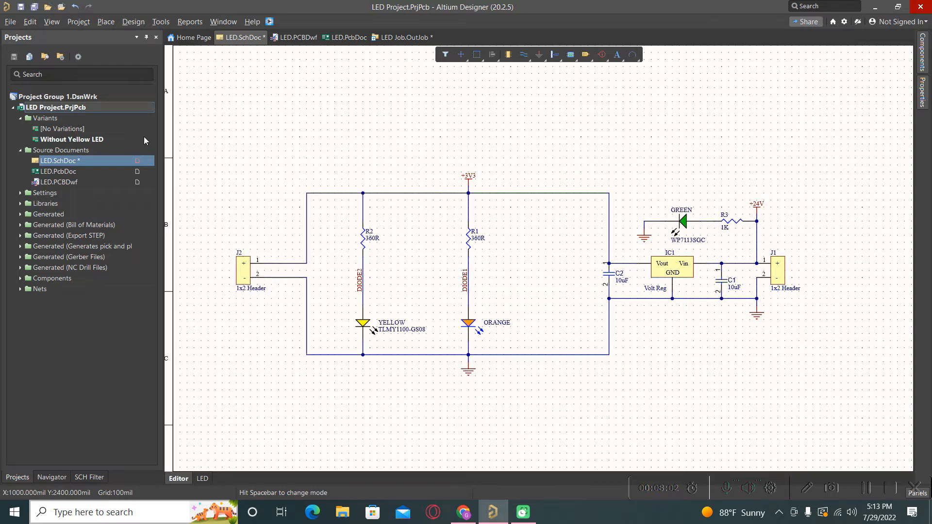
{"action": "left_click", "coordinate": [296, 110]}
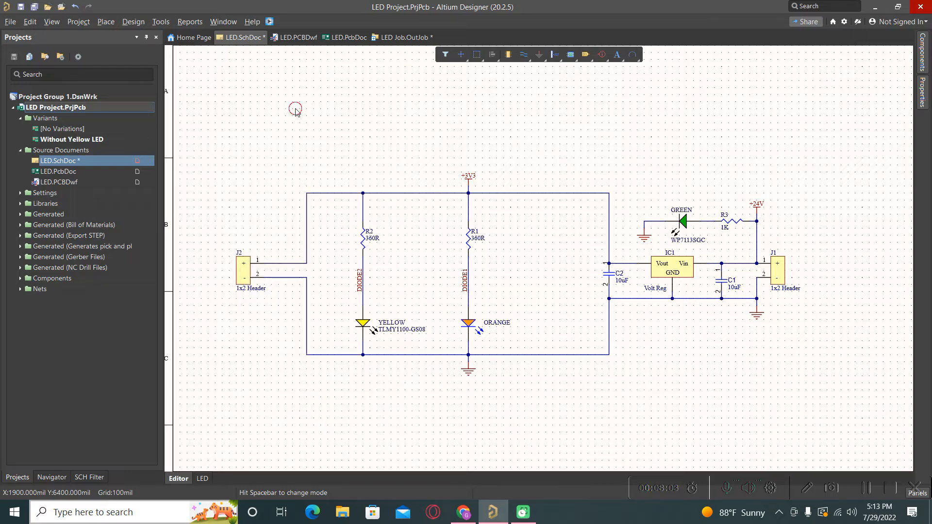
{"action": "right_click", "coordinate": [44, 107]}
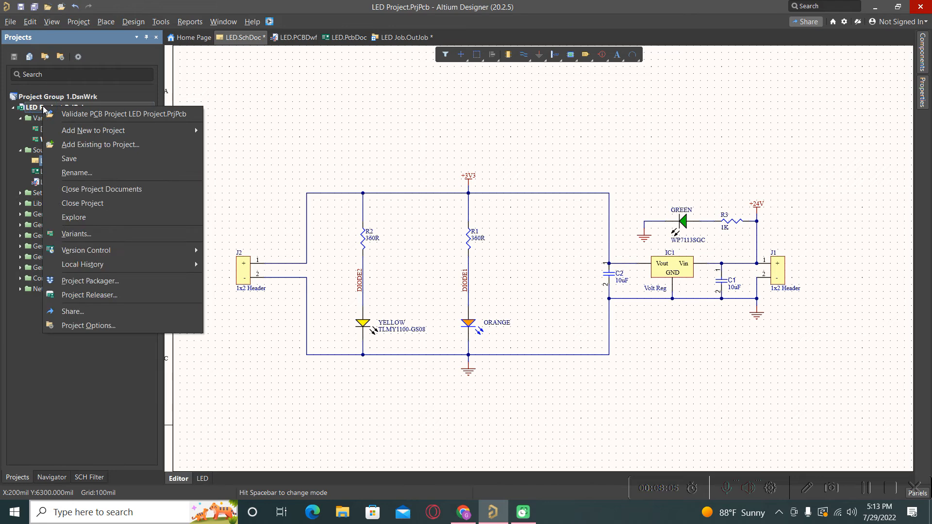
- Create the variant 'Without Voltage Regulator' with Allow variation of fabrication outputs ticked
{"action": "left_click", "coordinate": [97, 235]}
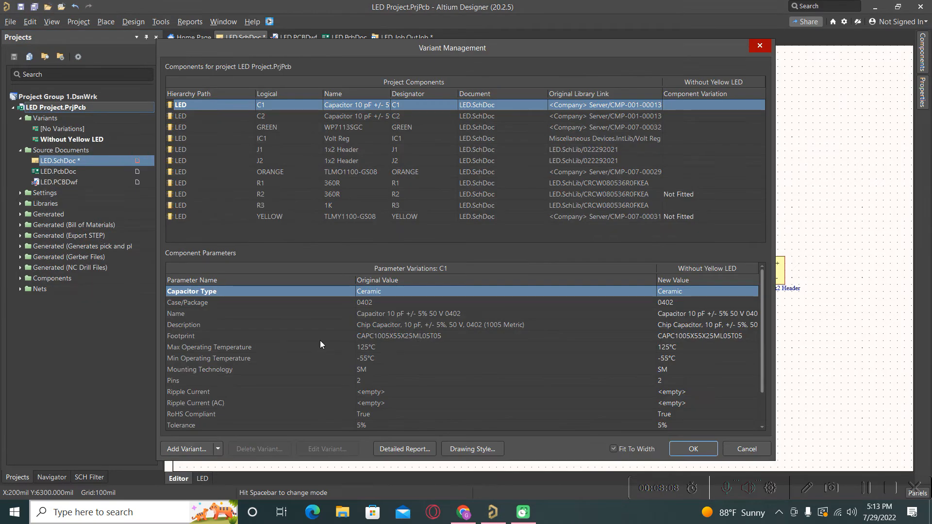
{"action": "left_click", "coordinate": [186, 449]}
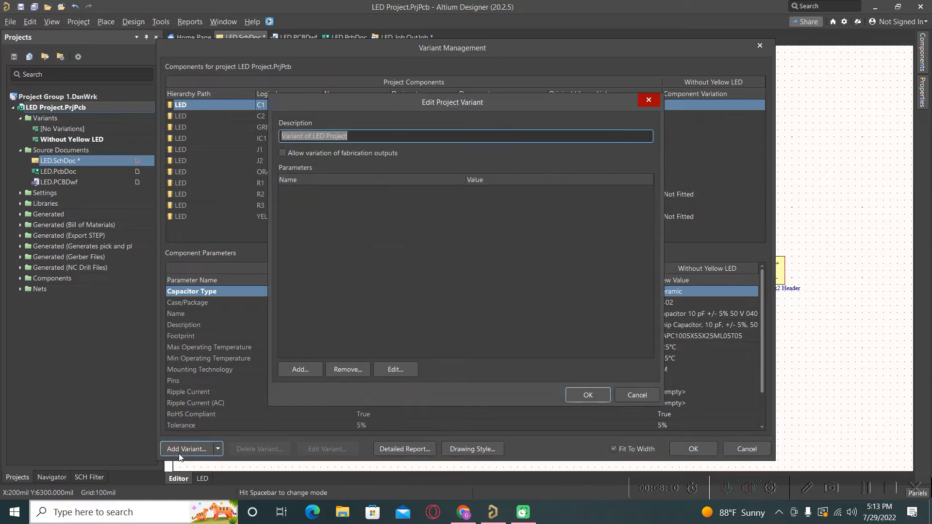
{"action": "type", "text": "W"}
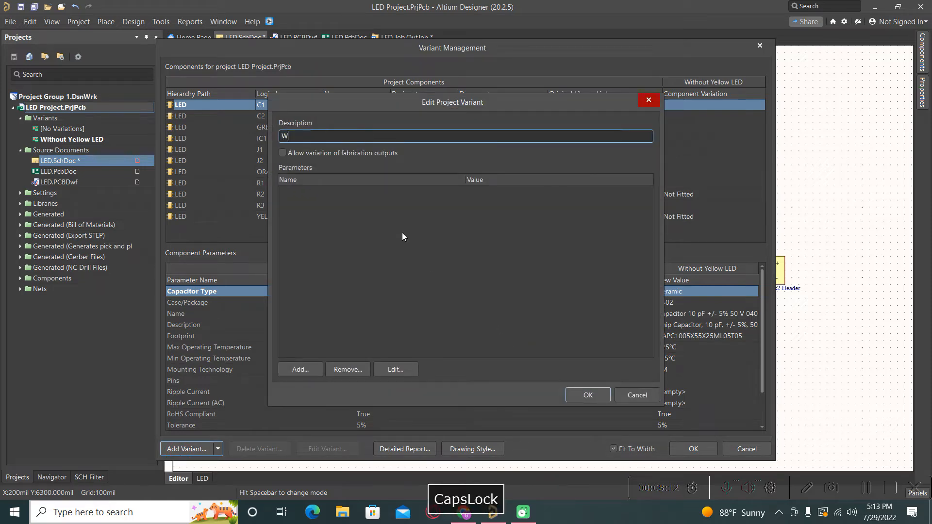
{"action": "type", "text": "ithou"}
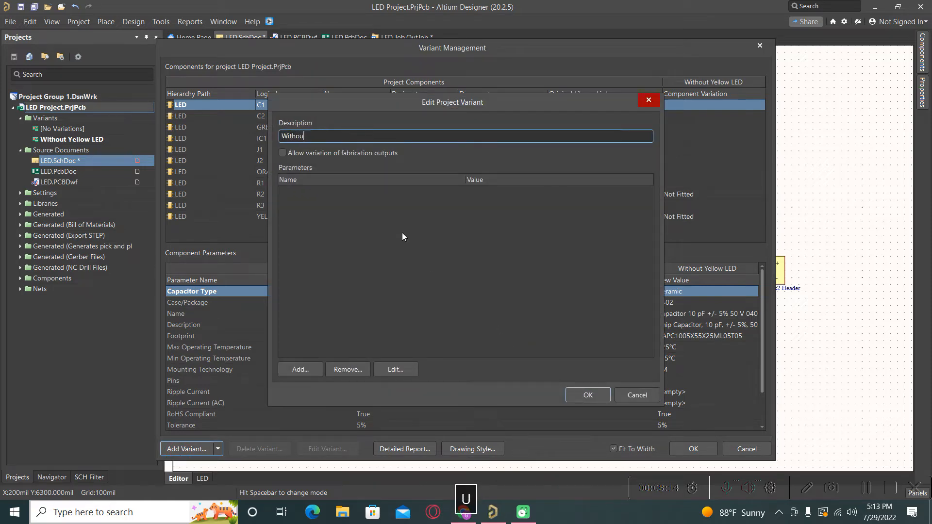
{"action": "type", "text": "t V"}
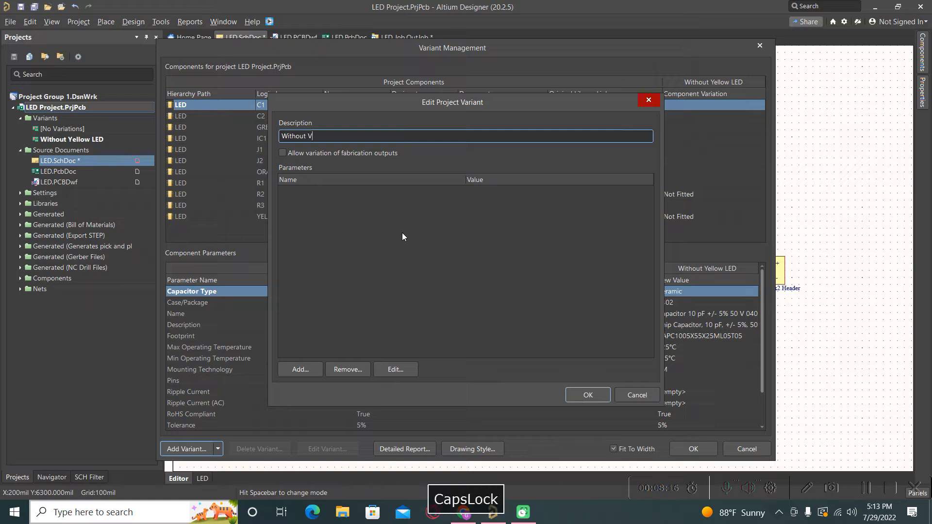
{"action": "type", "text": "oltage "}
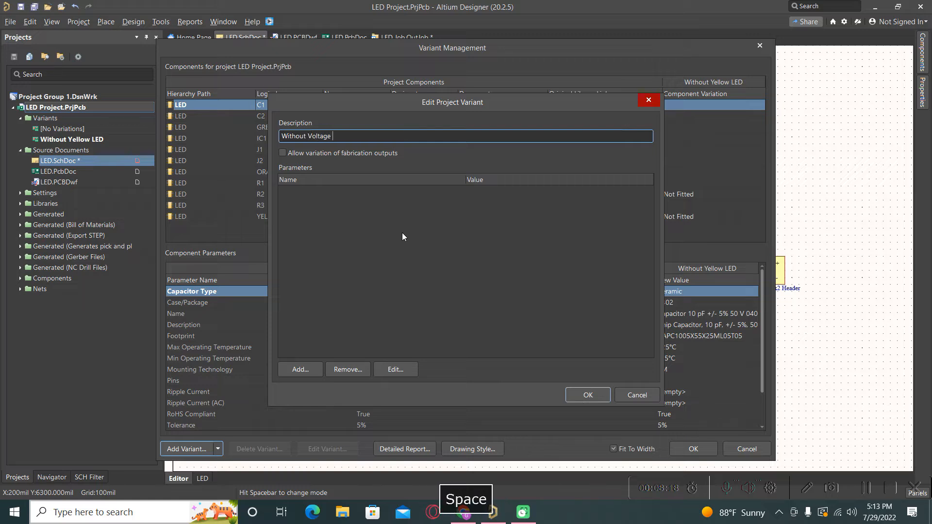
{"action": "type", "text": "Regulator"}
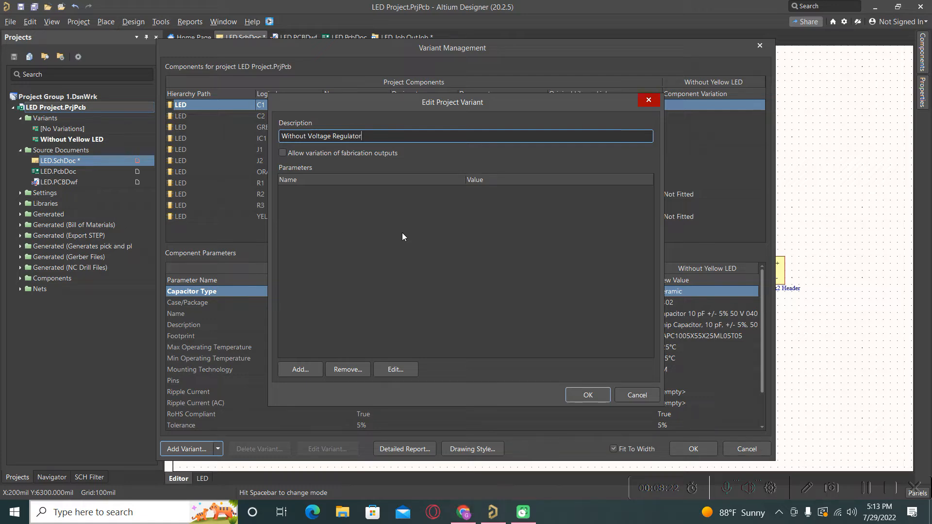
{"action": "left_click", "coordinate": [290, 155]}
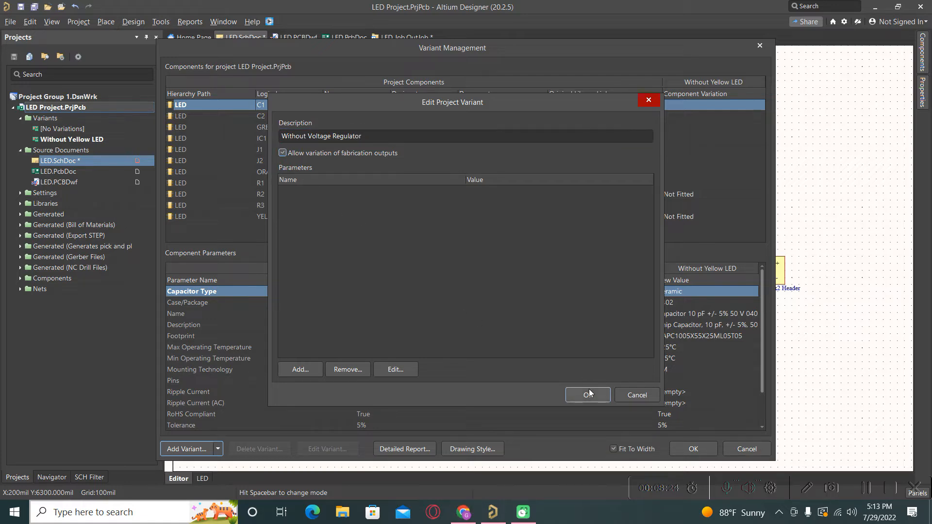
{"action": "left_click", "coordinate": [588, 395]}
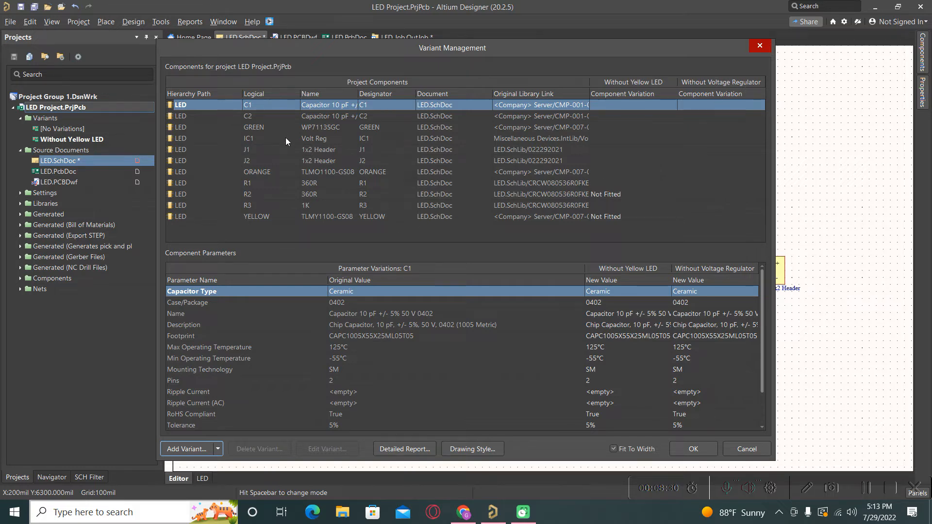
- Set IC1 to Not Fitted in the Without Voltage Regulator variant and close Variant Management
{"action": "left_click", "coordinate": [721, 140]}
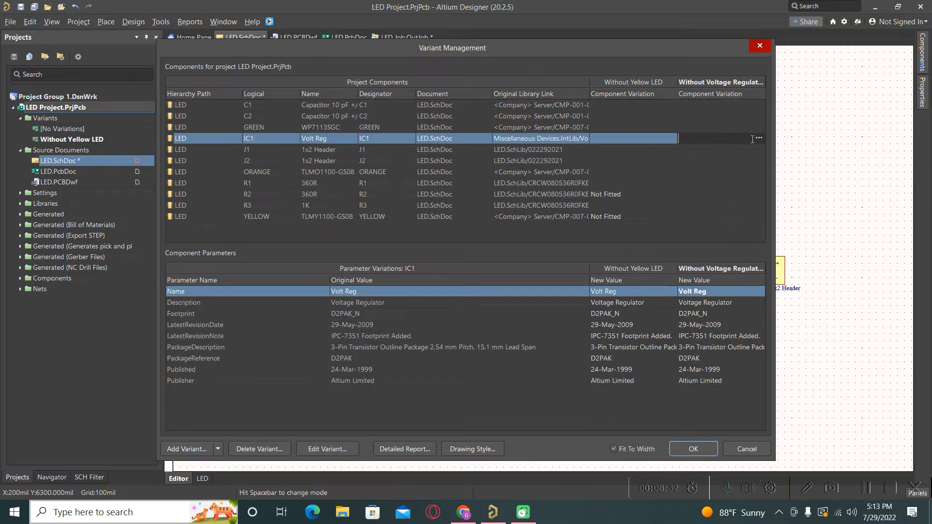
{"action": "left_click", "coordinate": [759, 138]}
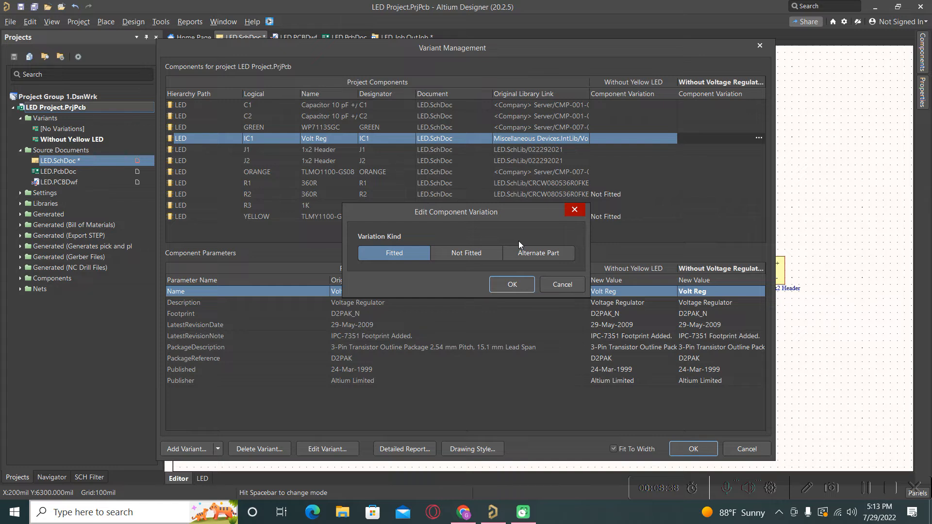
{"action": "left_click", "coordinate": [465, 256]}
{"action": "left_click", "coordinate": [512, 288]}
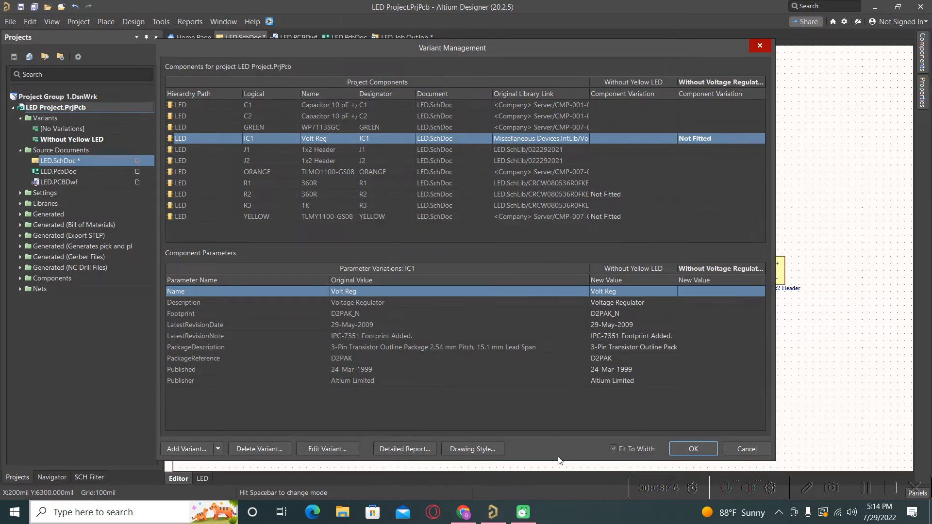
{"action": "left_click", "coordinate": [703, 450]}
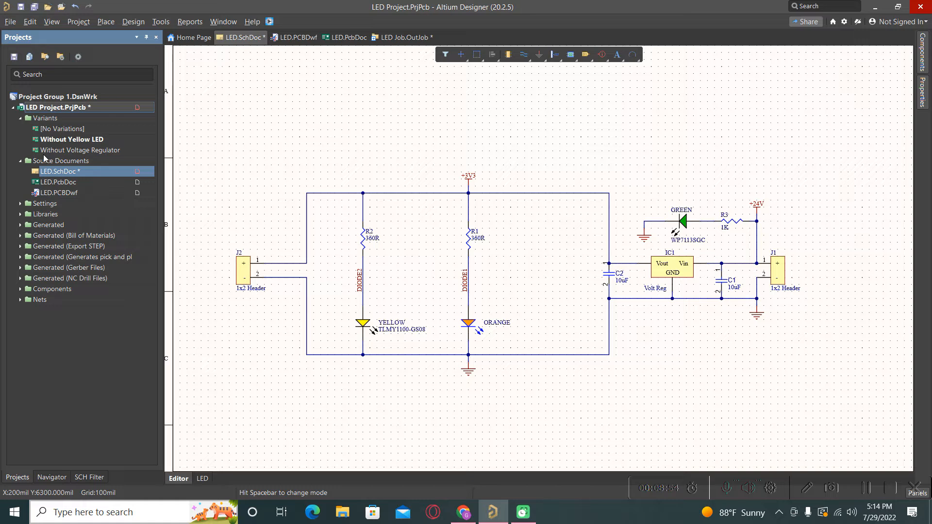
- Activate Without Voltage Regulator and mark C2, C1, J1, R3 and the GREEN LED Not Fitted
{"action": "double_click", "coordinate": [57, 151]}
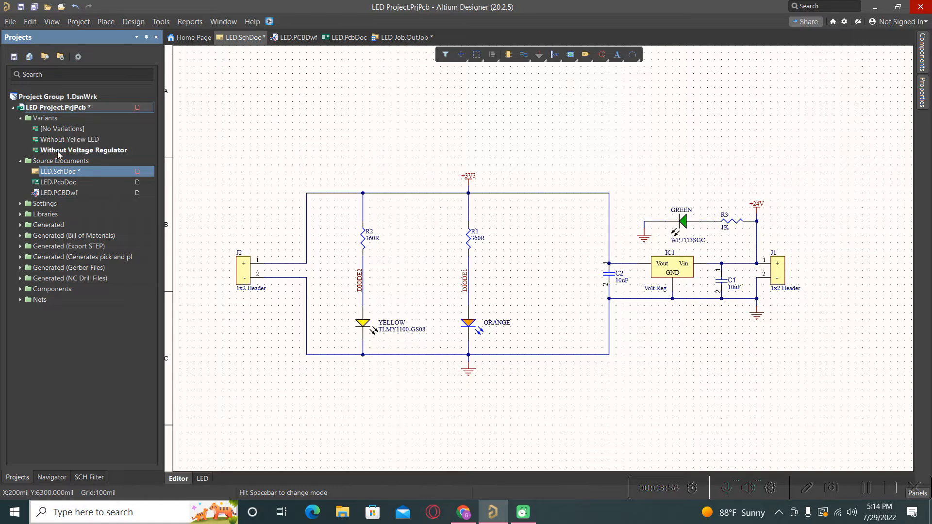
{"action": "left_click", "coordinate": [203, 478]}
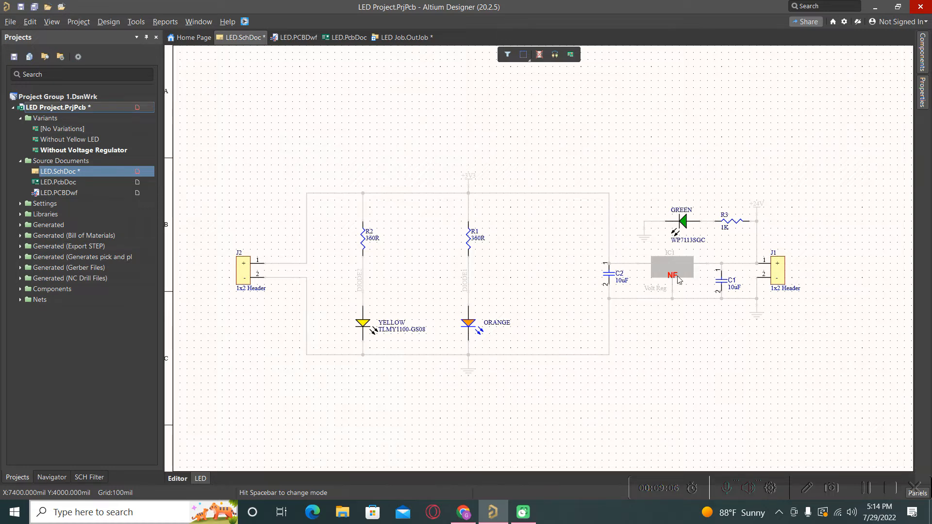
{"action": "left_click", "coordinate": [539, 54]}
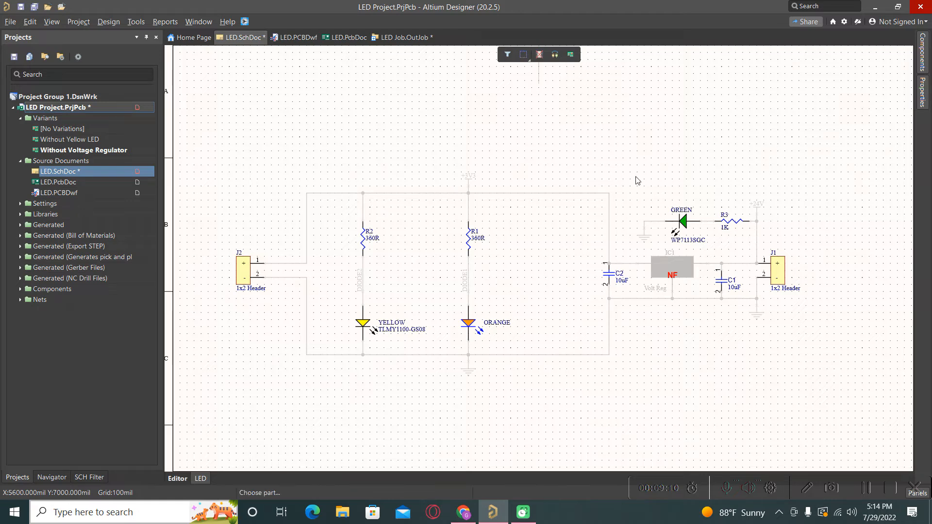
{"action": "left_click", "coordinate": [609, 275]}
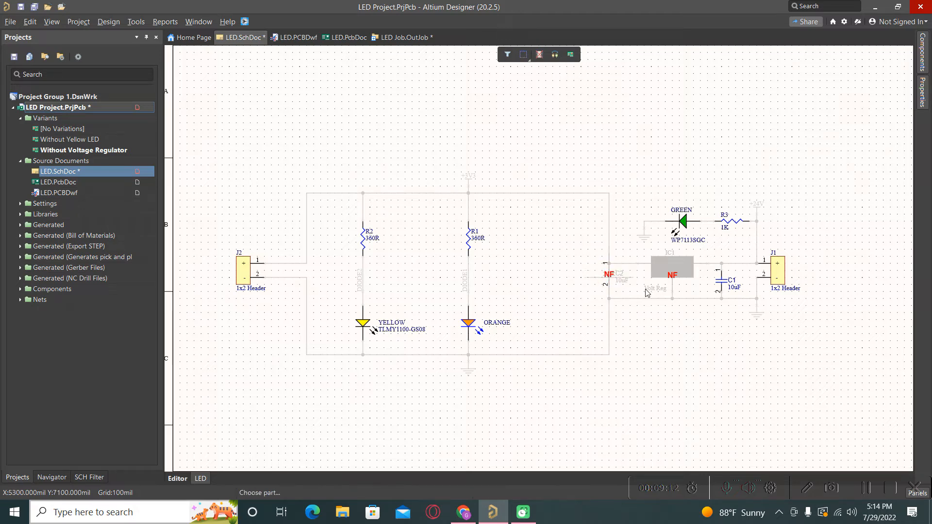
{"action": "left_click", "coordinate": [721, 280]}
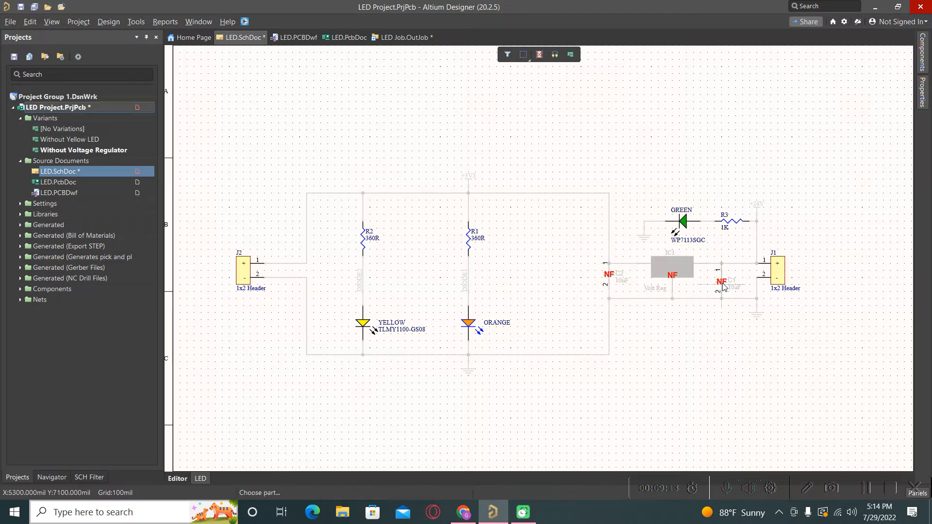
{"action": "left_click", "coordinate": [779, 280]}
{"action": "left_click", "coordinate": [733, 222]}
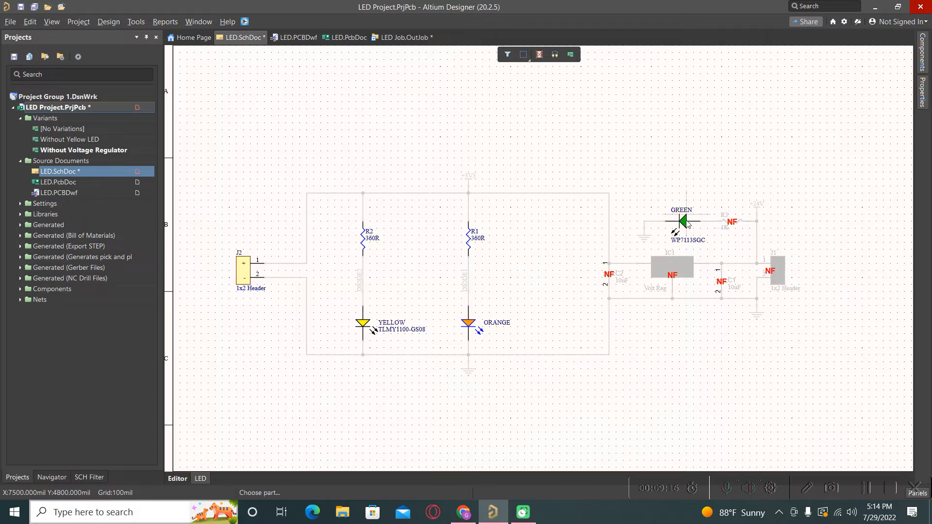
{"action": "left_click", "coordinate": [686, 223]}
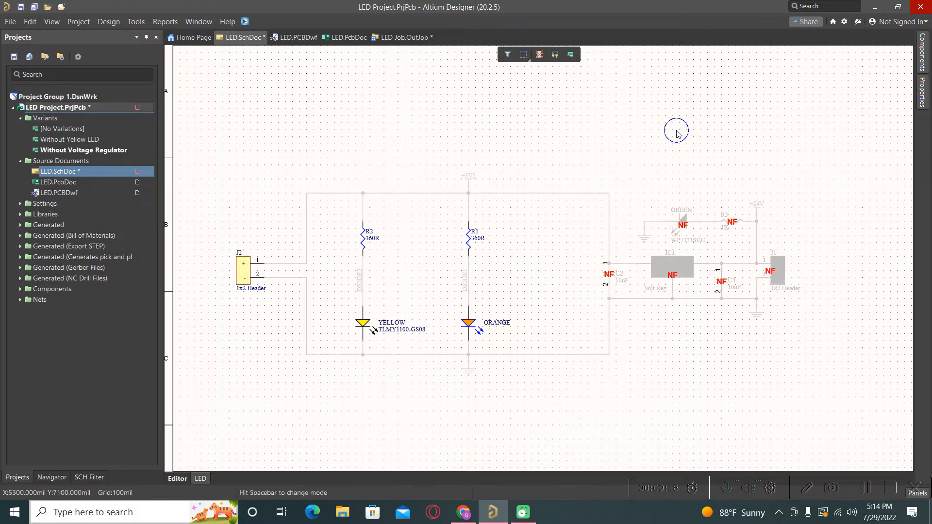
- Save LED.SchDoc and the LED Project.PrjPcb
{"action": "right_click", "coordinate": [77, 174]}
{"action": "left_click", "coordinate": [104, 224]}
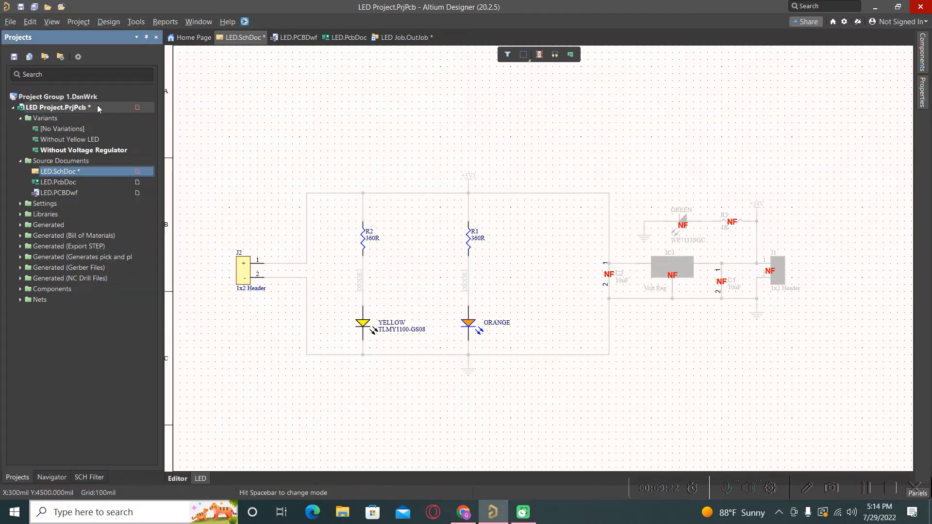
{"action": "right_click", "coordinate": [83, 108]}
{"action": "left_click", "coordinate": [113, 157]}
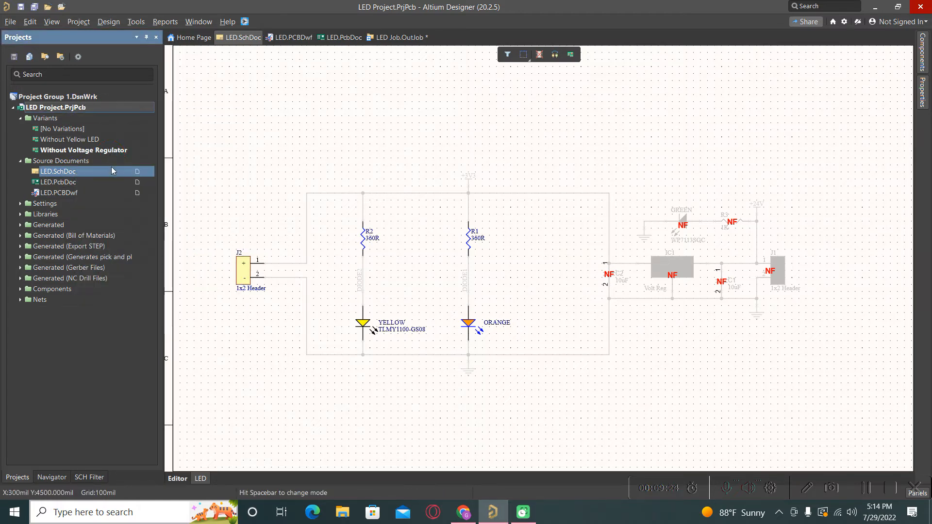
- Return to the Editor view, activate [No Variations] and select the whole circuit
{"action": "left_click", "coordinate": [179, 479]}
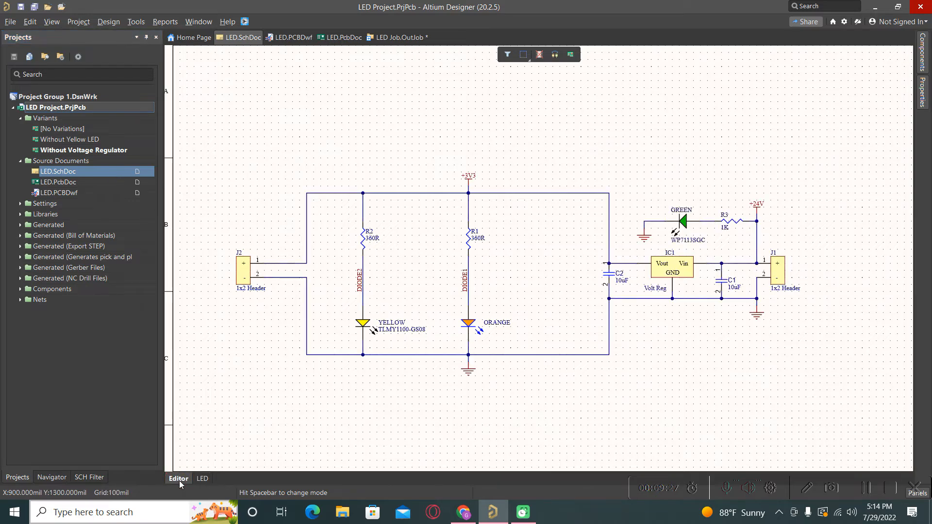
{"action": "double_click", "coordinate": [63, 128]}
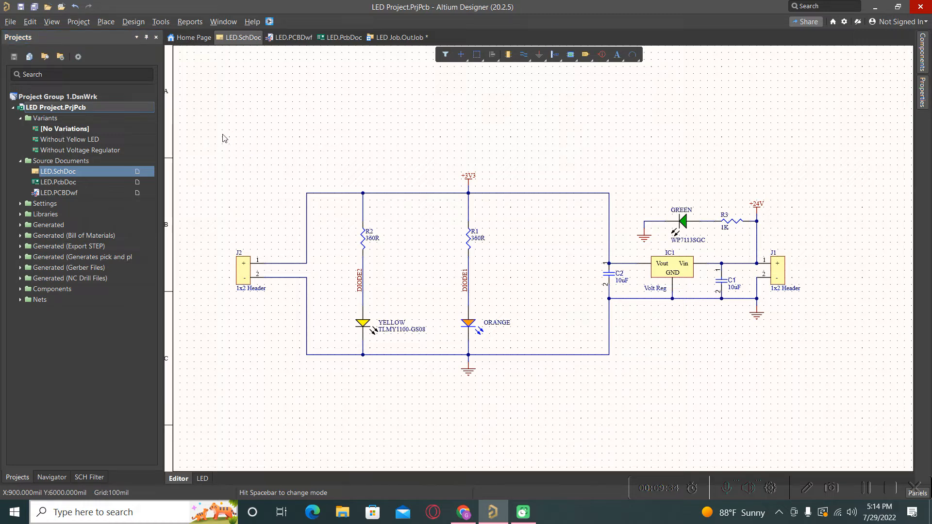
{"action": "left_click", "coordinate": [194, 142]}
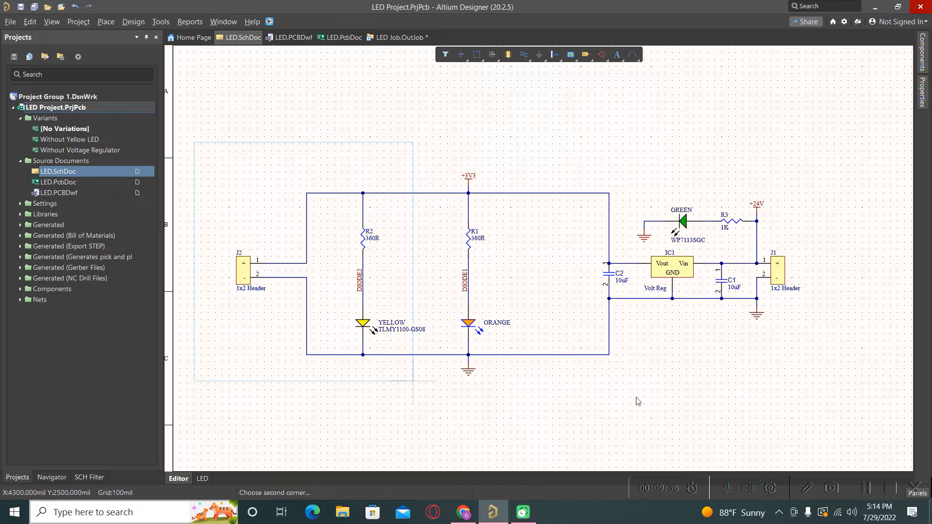
{"action": "left_click", "coordinate": [904, 397]}
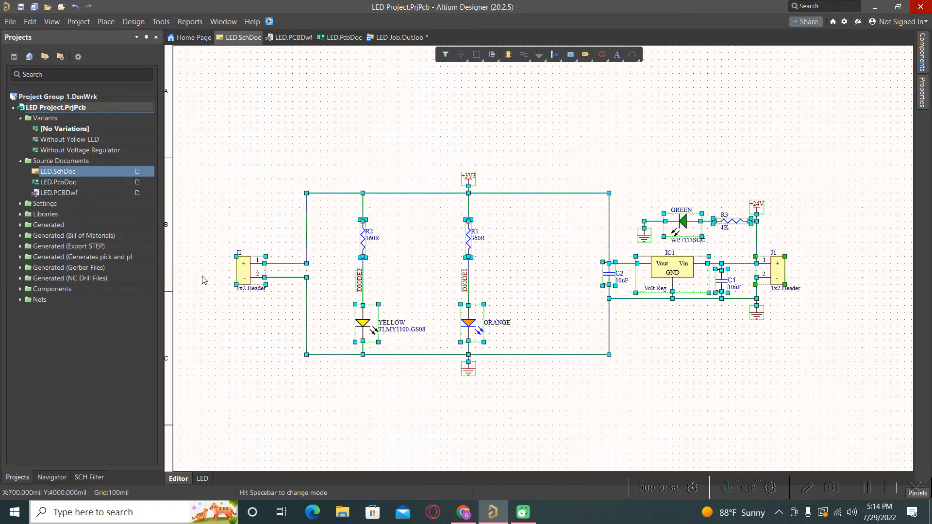
- Activate Without Yellow LED and view its variant schematic with R2 and YELLOW LED NF
{"action": "double_click", "coordinate": [58, 150]}
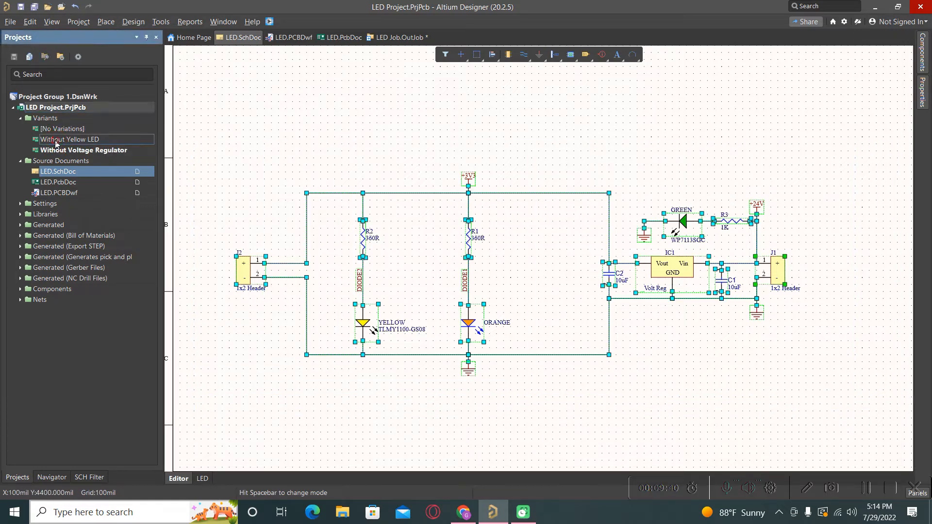
{"action": "double_click", "coordinate": [56, 140]}
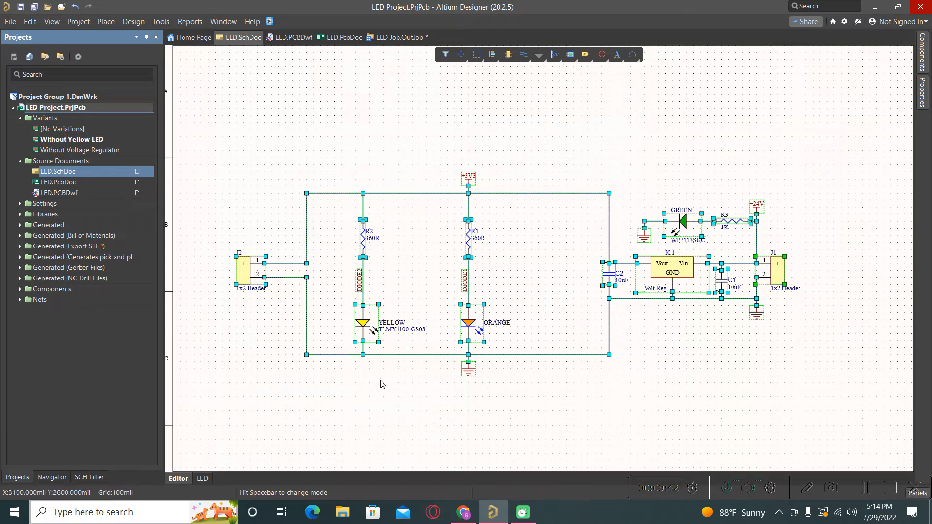
{"action": "left_click", "coordinate": [353, 414]}
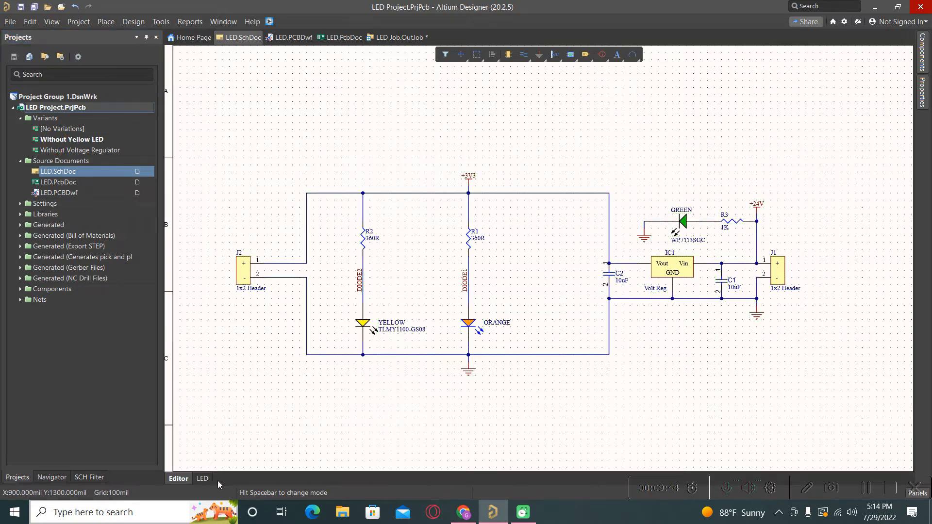
{"action": "left_click", "coordinate": [201, 479]}
{"action": "left_click_drag", "start_coordinate": [318, 400], "coordinate": [432, 125]}
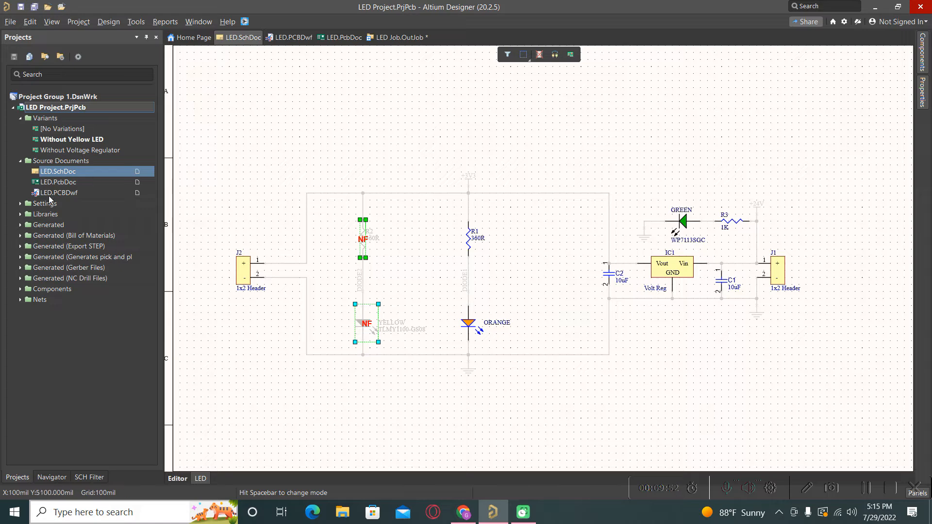
- Activate Without Voltage Regulator, dismiss the error messages, and switch back to the Editor view
{"action": "double_click", "coordinate": [60, 151]}
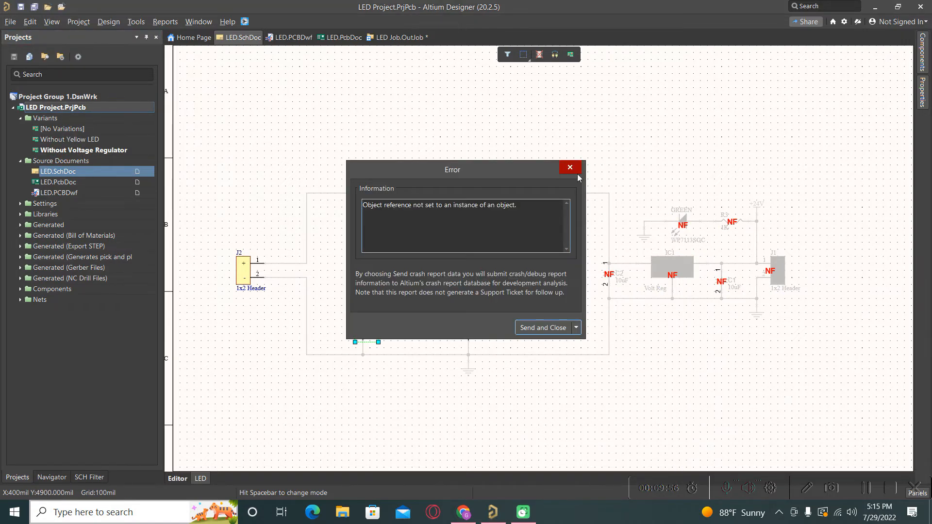
{"action": "left_click", "coordinate": [570, 170]}
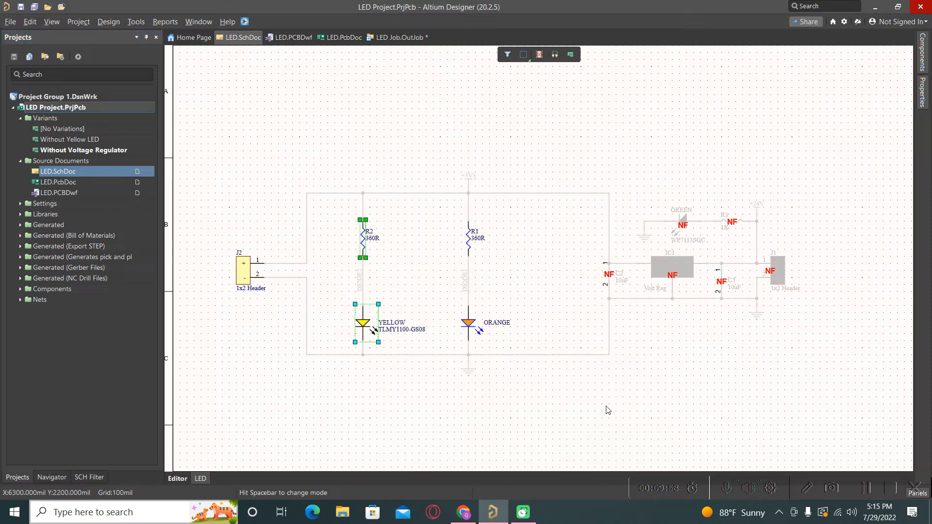
{"action": "left_click_drag", "start_coordinate": [582, 391], "coordinate": [860, 156]}
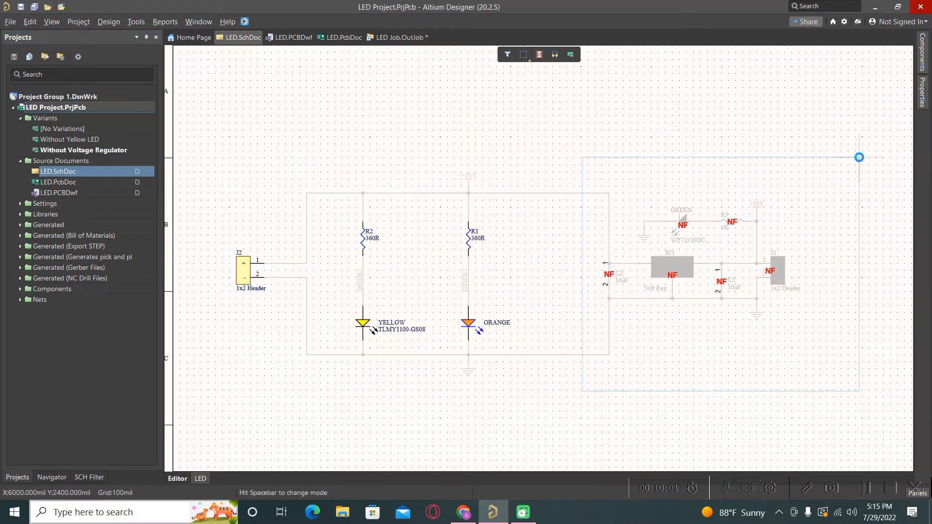
{"action": "left_click", "coordinate": [732, 382]}
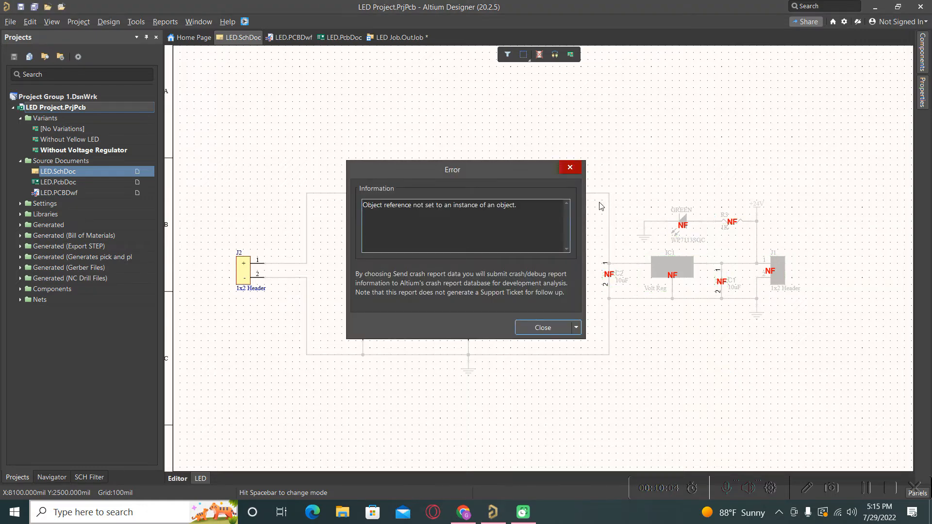
{"action": "left_click", "coordinate": [570, 168]}
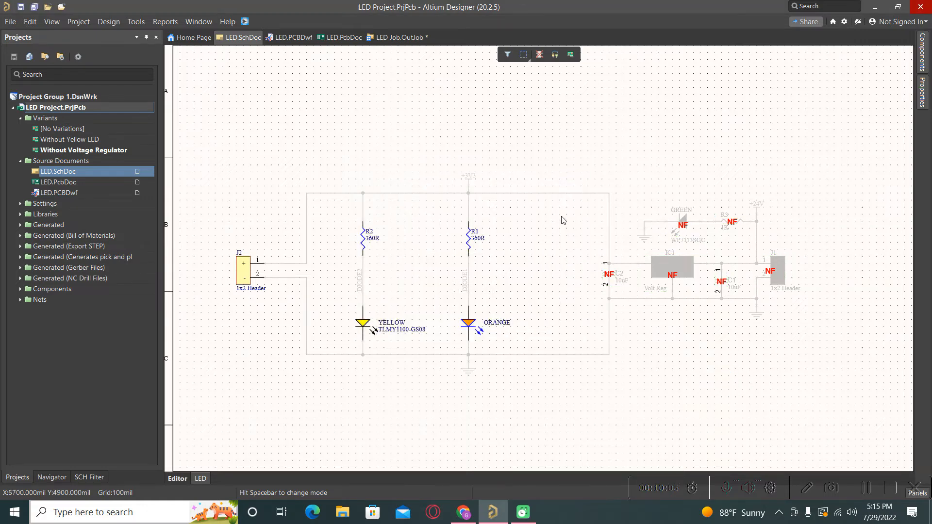
{"action": "left_click", "coordinate": [173, 480]}
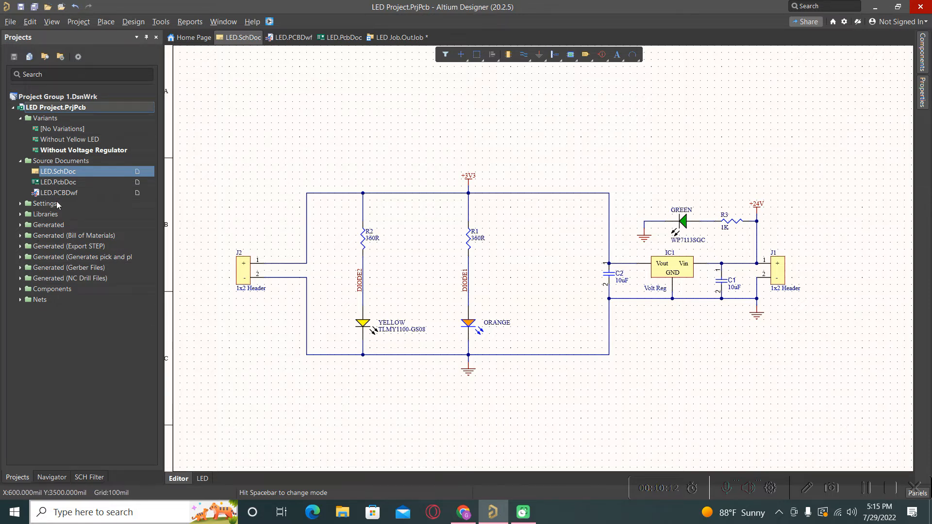
- Open LED.PcbDoc in 2D, activate [No Variations], and zoom the board
{"action": "double_click", "coordinate": [57, 182]}
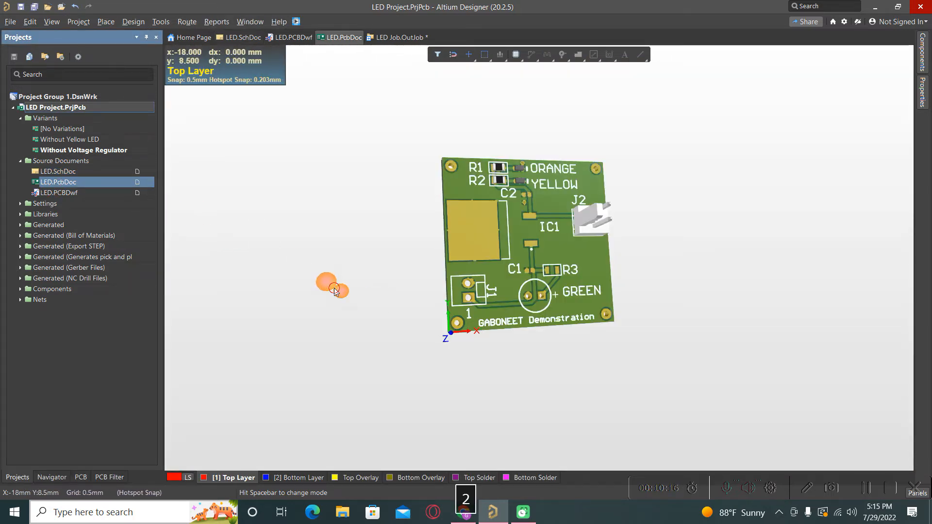
{"action": "key", "text": "2"}
{"action": "double_click", "coordinate": [63, 129]}
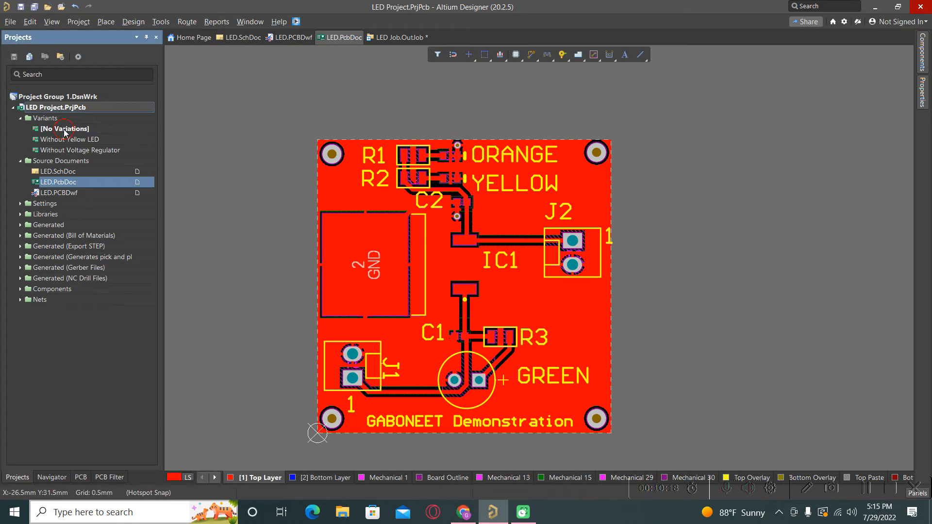
{"action": "scroll", "coordinate": [407, 261], "scroll_direction": "down", "scroll_amount": 1, "text": "ctrl"}
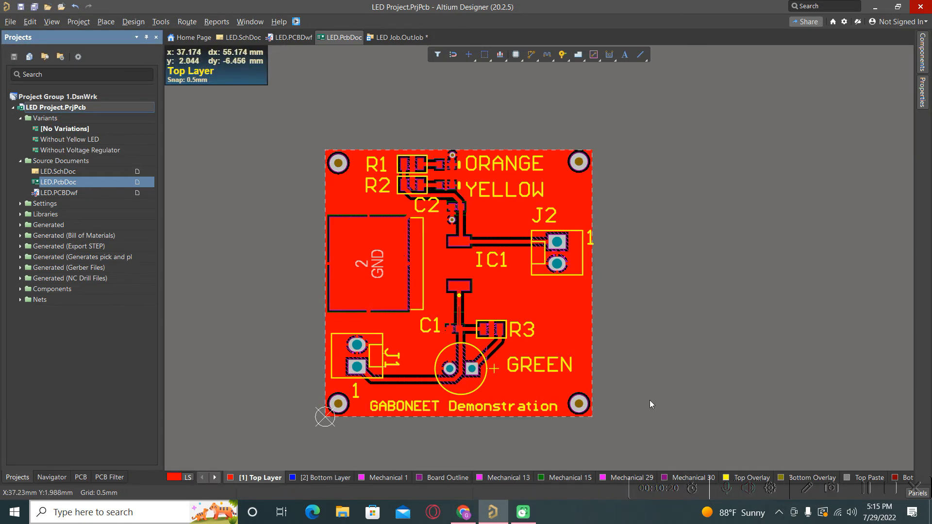
{"action": "scroll", "coordinate": [697, 401], "scroll_direction": "up", "scroll_amount": 2, "text": "ctrl"}
{"action": "scroll", "coordinate": [707, 388], "scroll_direction": "down", "scroll_amount": 1, "text": "ctrl"}
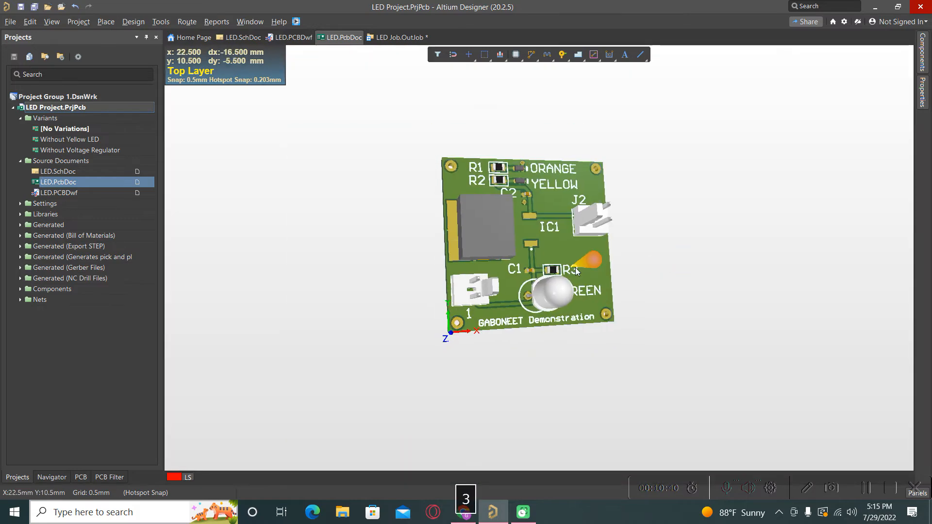
- Orbit the 3D board, then preview it under Without Yellow LED and Without Voltage Regulator
{"action": "scroll", "coordinate": [587, 266], "scroll_direction": "up", "scroll_amount": 1, "text": "ctrl"}
{"action": "scroll", "coordinate": [583, 269], "scroll_direction": "up", "scroll_amount": 4, "text": "ctrl"}
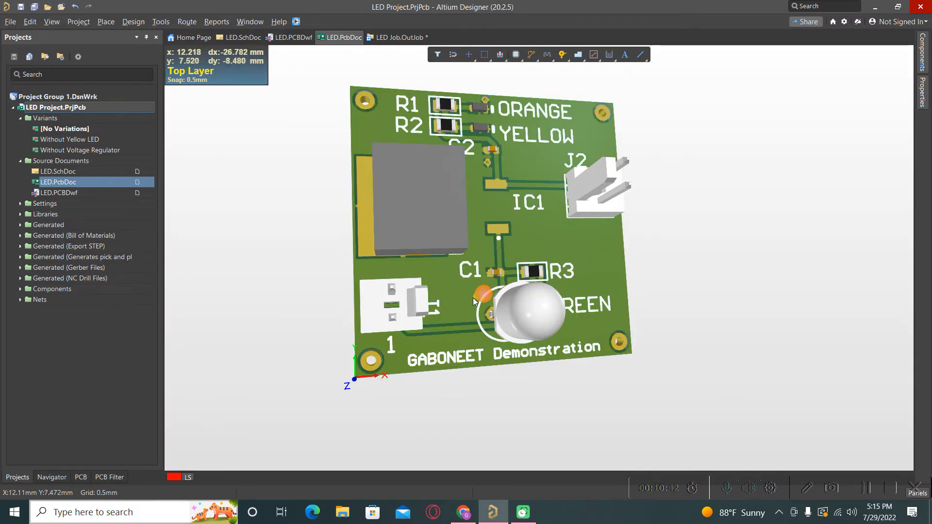
{"action": "scroll", "coordinate": [479, 294], "scroll_direction": "down", "scroll_amount": 1, "text": "ctrl"}
{"action": "right_click_drag", "start_coordinate": [535, 279], "coordinate": [480, 279], "text": "shift"}
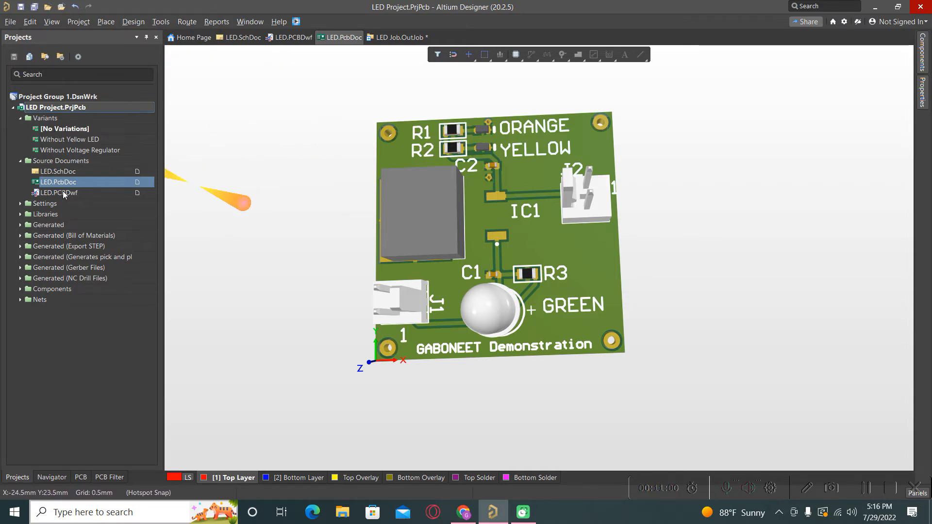
{"action": "double_click", "coordinate": [53, 141]}
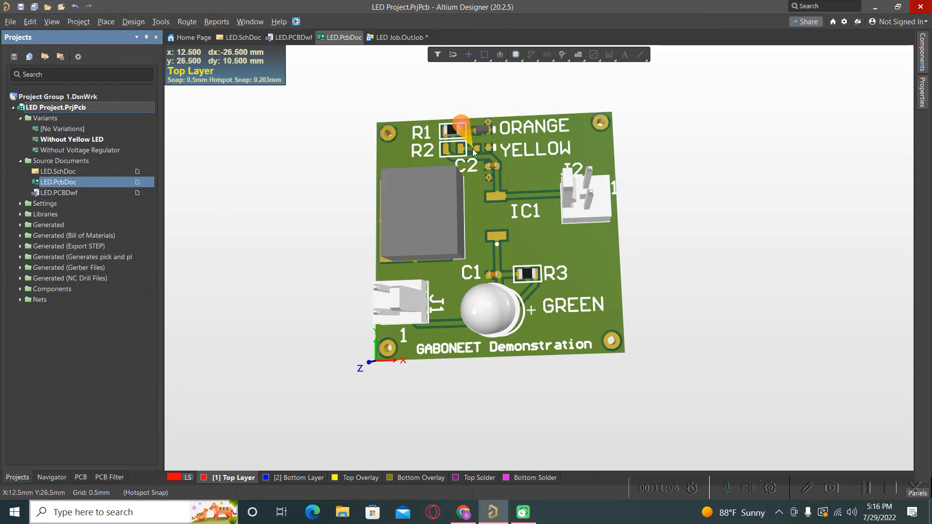
{"action": "double_click", "coordinate": [64, 151]}
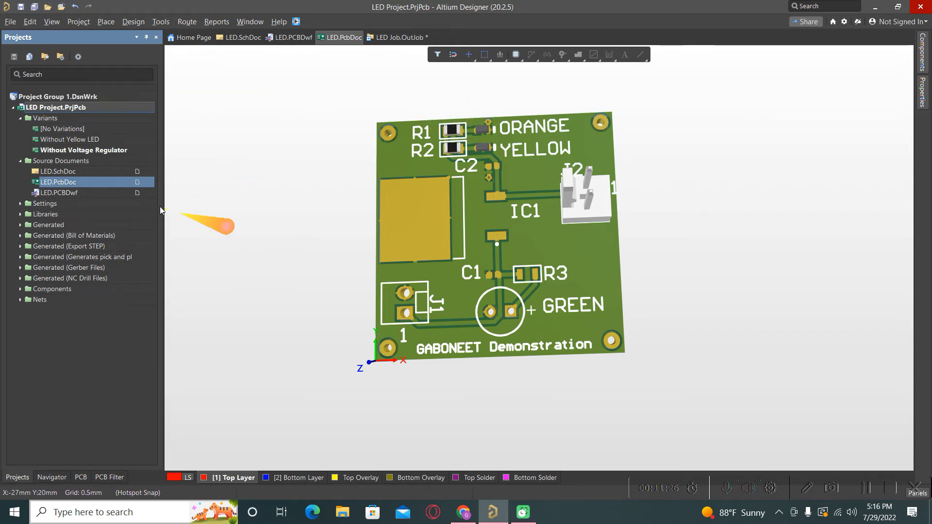
{"action": "left_click", "coordinate": [257, 217]}
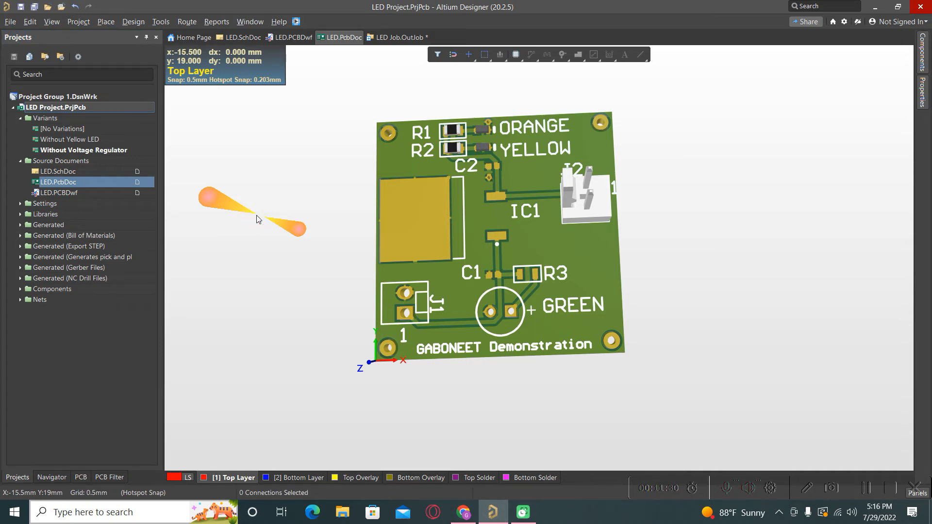
- In the 2D view, switch between [No Variations] and Without Yellow LED to compare them
{"action": "key", "text": "2"}
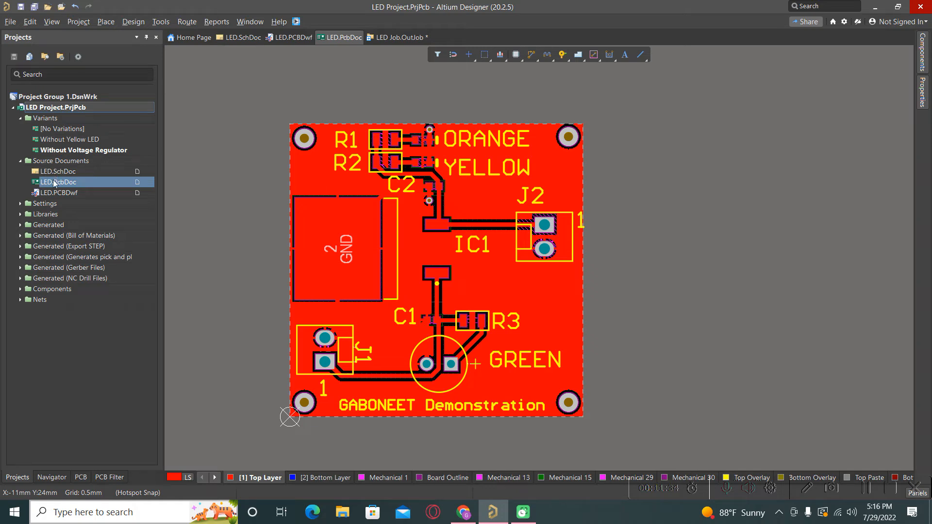
{"action": "double_click", "coordinate": [68, 133]}
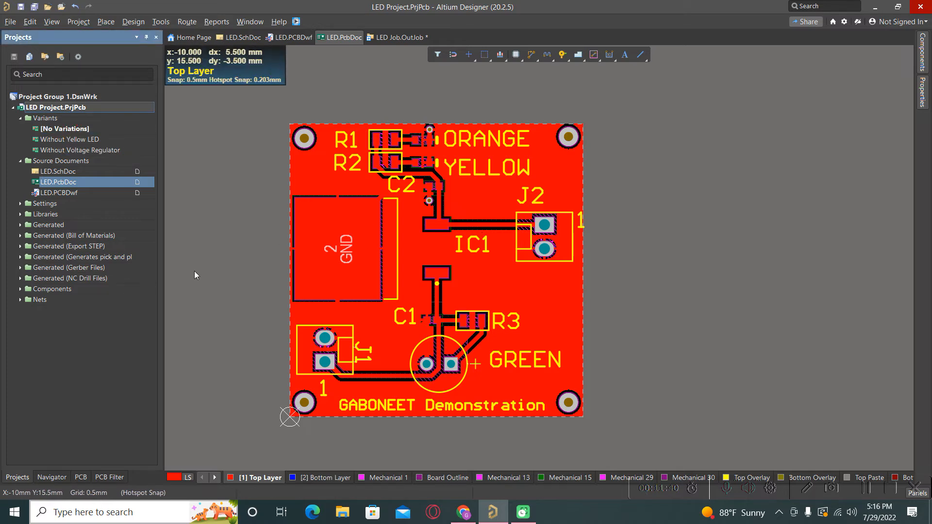
{"action": "double_click", "coordinate": [84, 142]}
{"action": "left_click", "coordinate": [84, 141]}
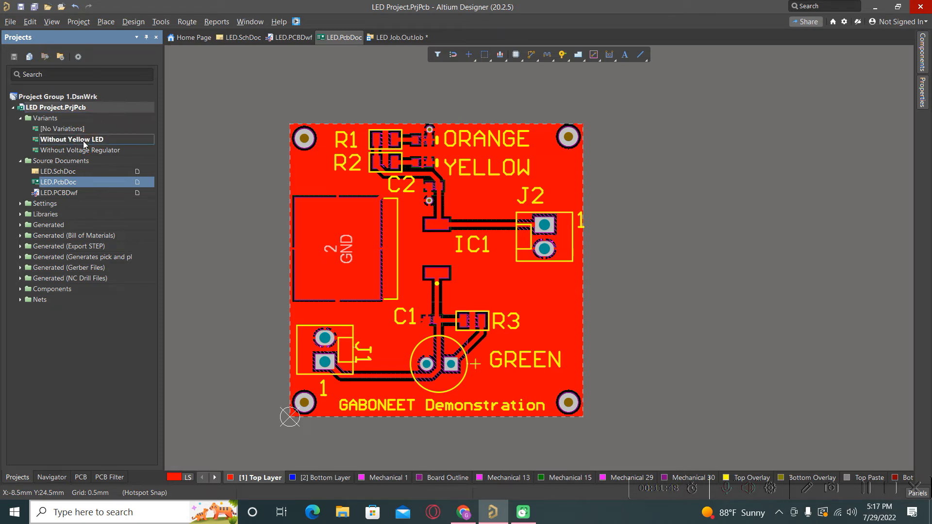
{"action": "double_click", "coordinate": [81, 129]}
{"action": "left_click", "coordinate": [80, 141]}
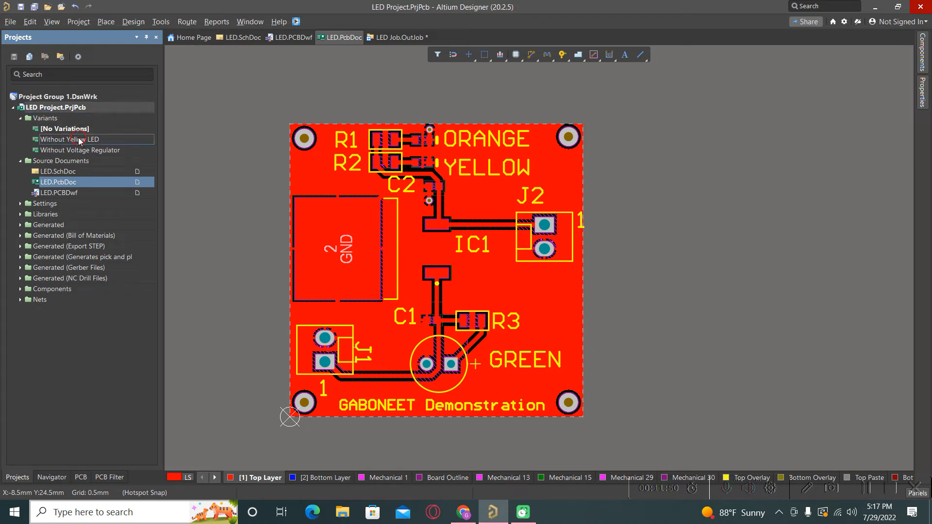
{"action": "double_click", "coordinate": [80, 140]}
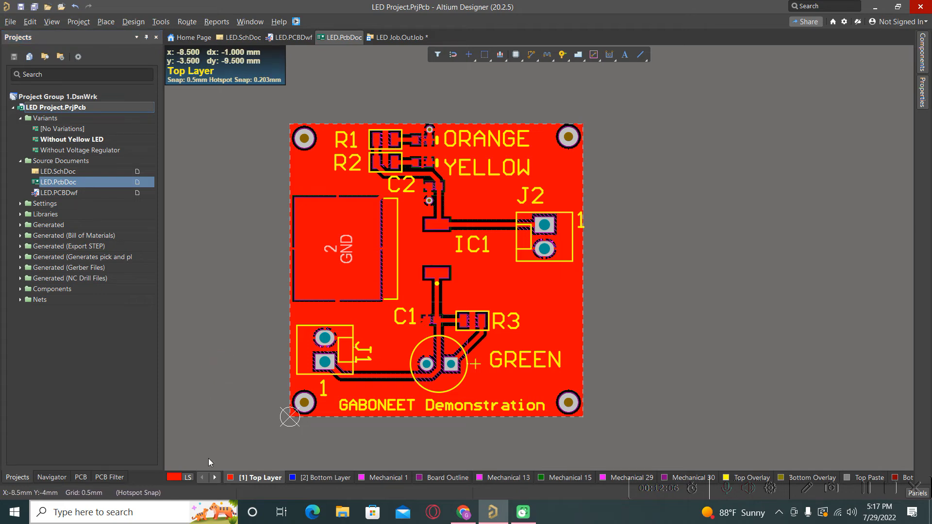
- Turn off Polygons visibility in View Configuration's View Options and close the panel
{"action": "left_click", "coordinate": [212, 394]}
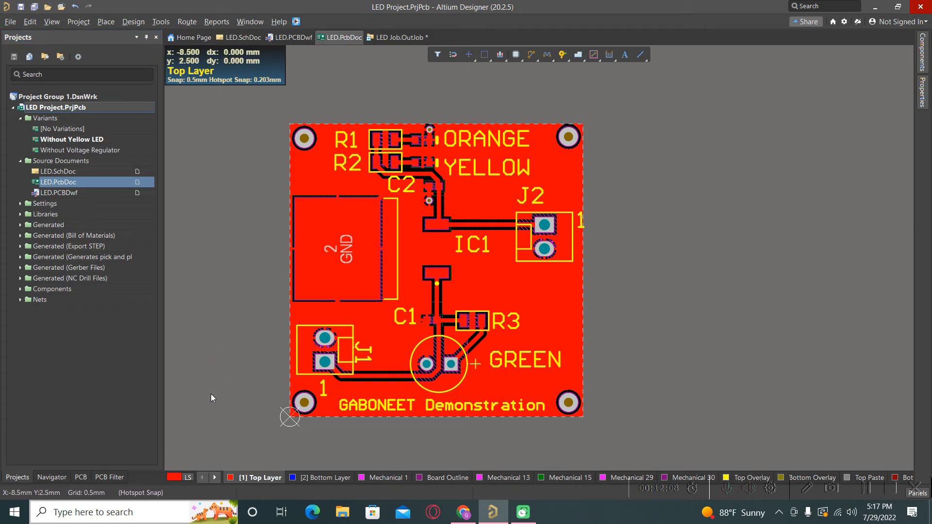
{"action": "key", "text": "l"}
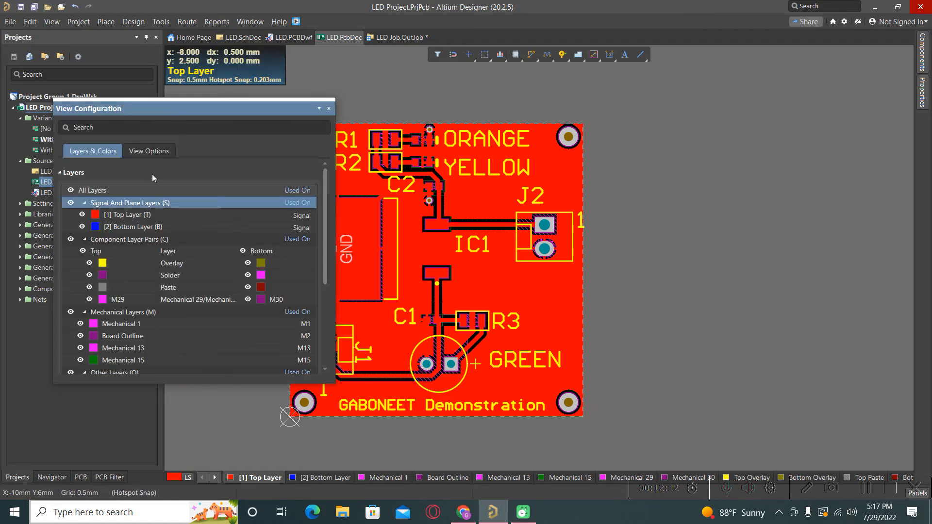
{"action": "left_click", "coordinate": [151, 152]}
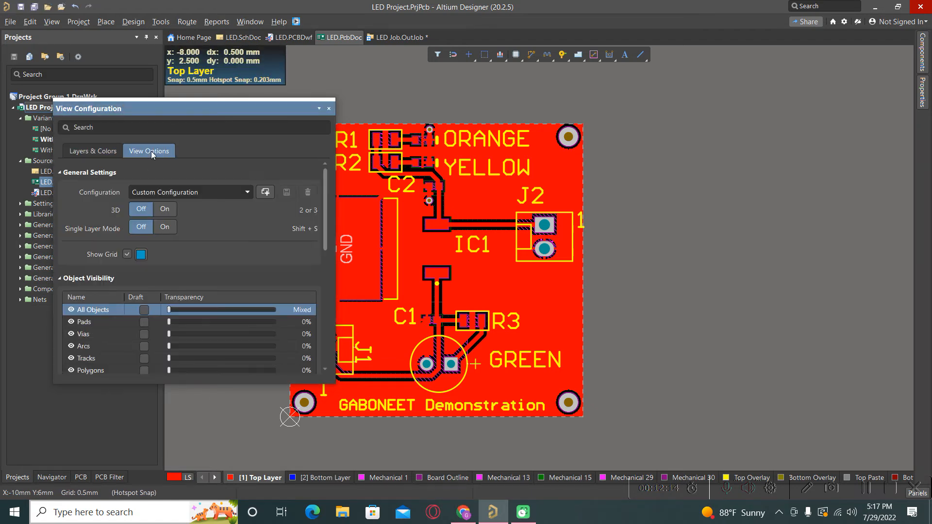
{"action": "left_click", "coordinate": [70, 370]}
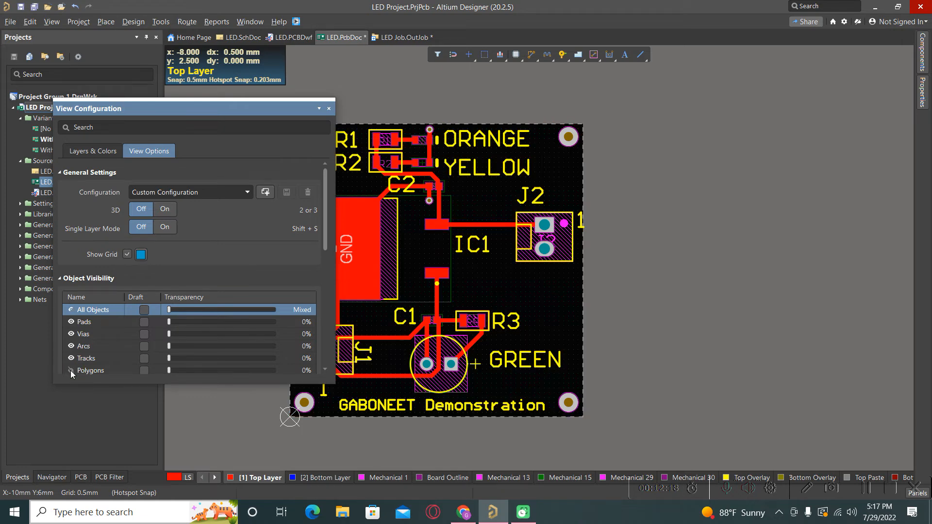
{"action": "left_click", "coordinate": [329, 108]}
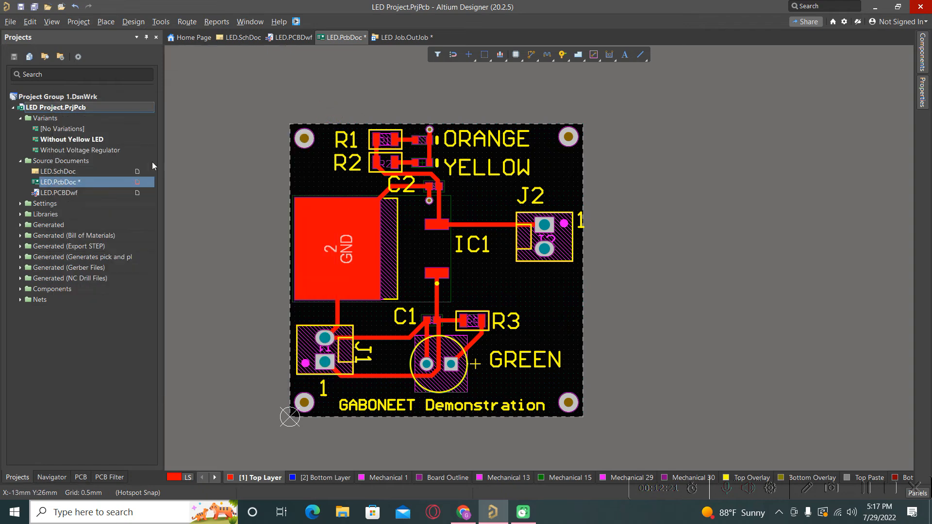
{"action": "double_click", "coordinate": [53, 130]}
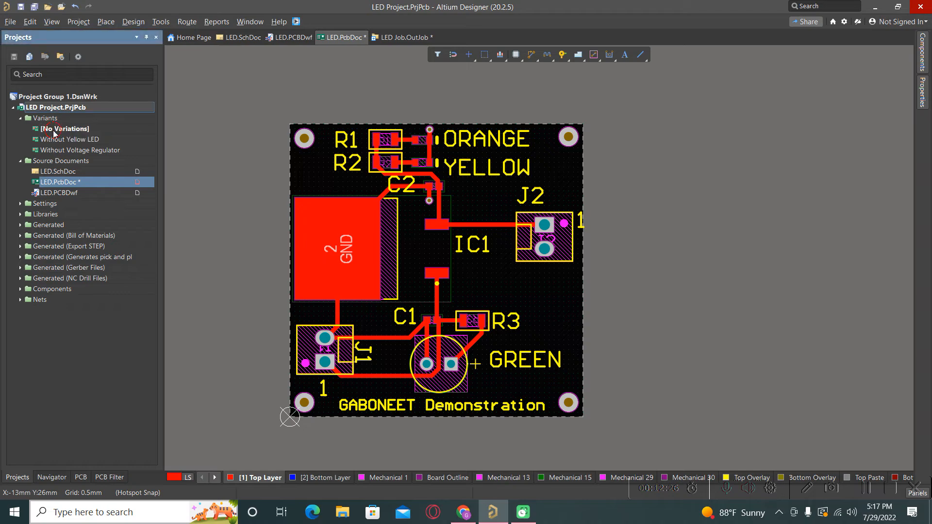
{"action": "scroll", "coordinate": [391, 168], "scroll_direction": "up", "scroll_amount": 8, "text": "ctrl"}
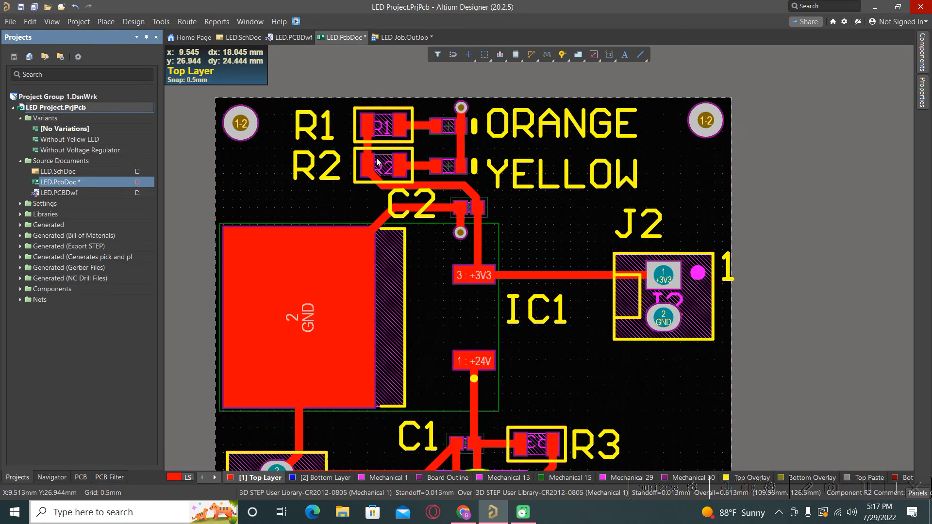
{"action": "scroll", "coordinate": [377, 161], "scroll_direction": "up", "scroll_amount": 1, "text": "ctrl"}
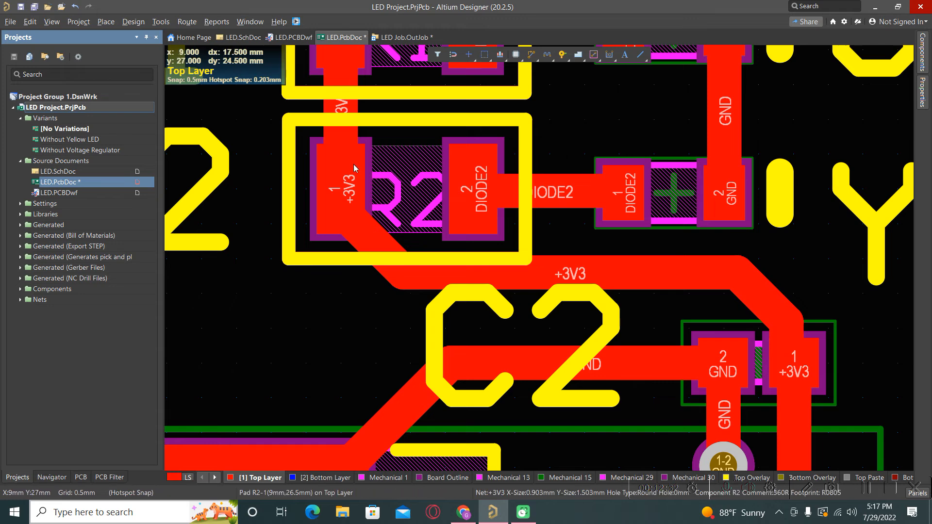
{"action": "double_click", "coordinate": [64, 143]}
{"action": "double_click", "coordinate": [63, 130]}
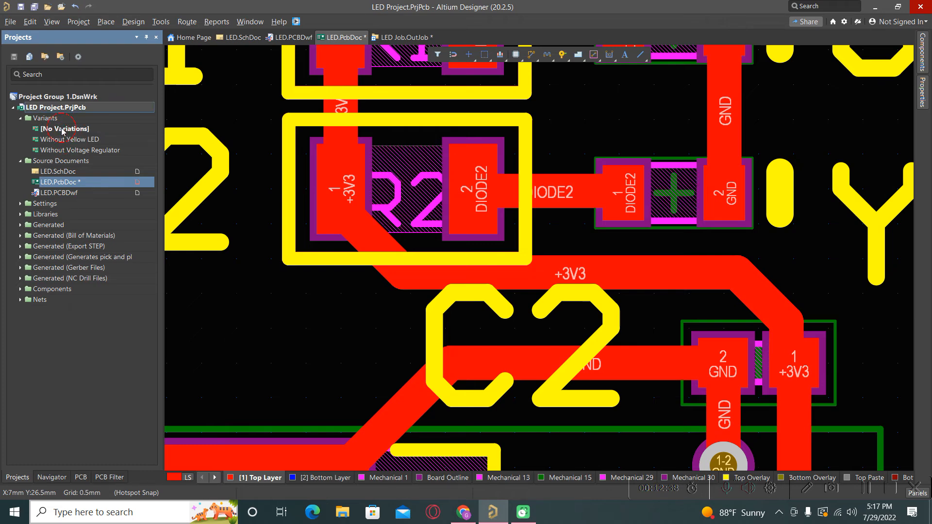
{"action": "double_click", "coordinate": [63, 139]}
{"action": "double_click", "coordinate": [65, 132]}
{"action": "double_click", "coordinate": [67, 144]}
{"action": "double_click", "coordinate": [60, 133]}
{"action": "double_click", "coordinate": [61, 141]}
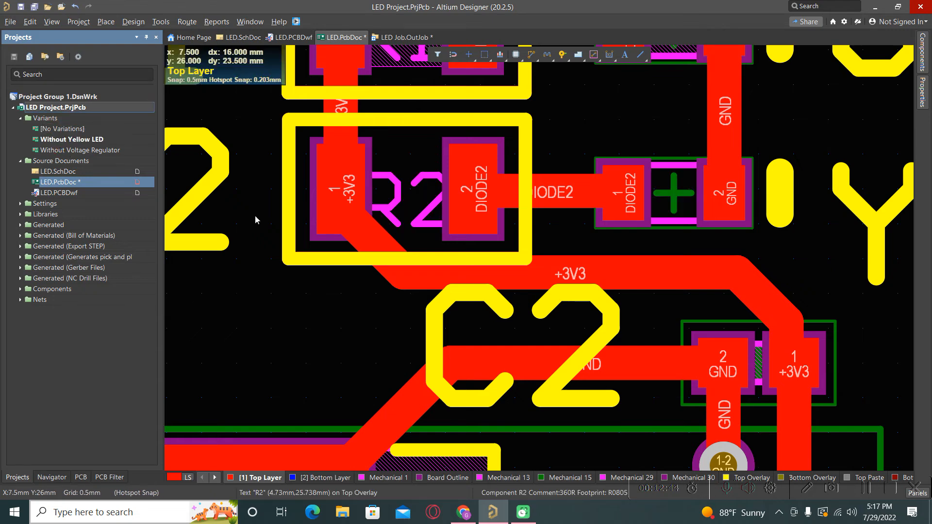
{"action": "scroll", "coordinate": [436, 186], "scroll_direction": "down", "scroll_amount": 2, "text": "ctrl"}
{"action": "scroll", "coordinate": [514, 168], "scroll_direction": "down", "scroll_amount": 4, "text": "ctrl"}
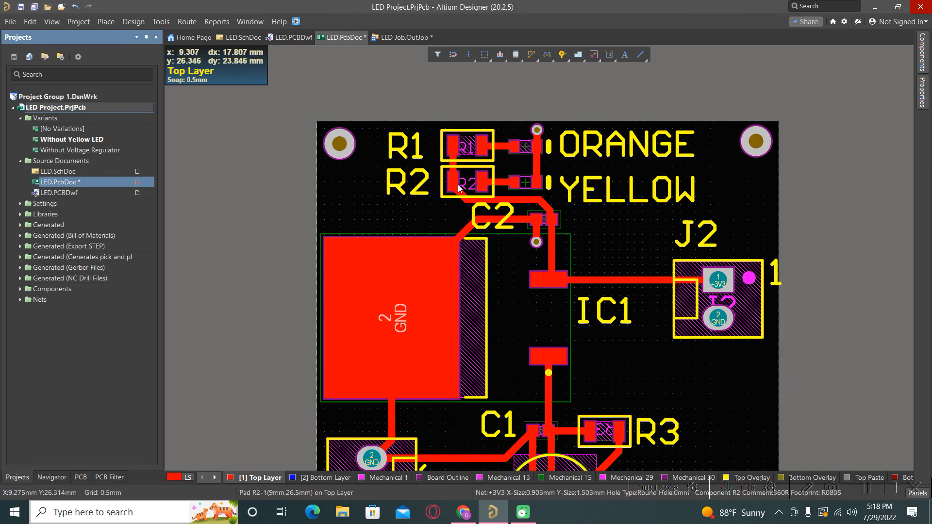
{"action": "scroll", "coordinate": [457, 185], "scroll_direction": "down", "scroll_amount": 1, "text": "ctrl"}
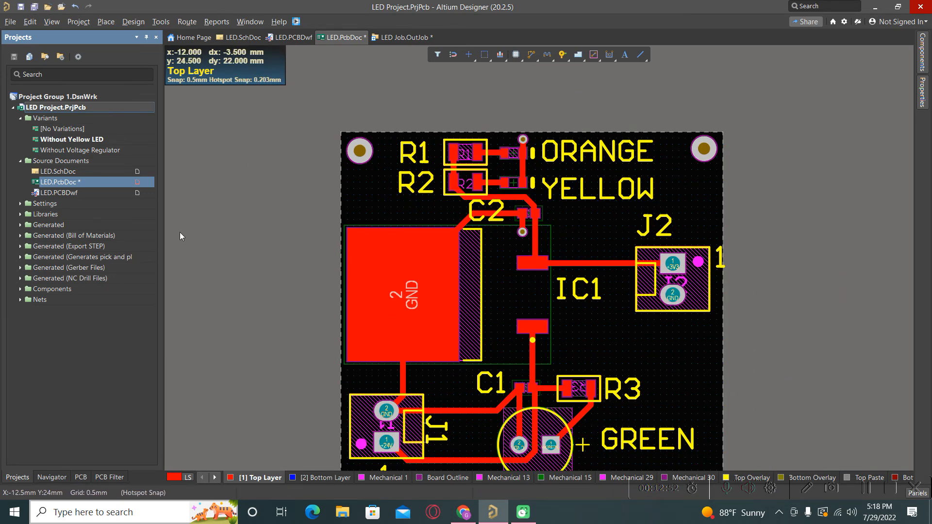
{"action": "left_click", "coordinate": [213, 253]}
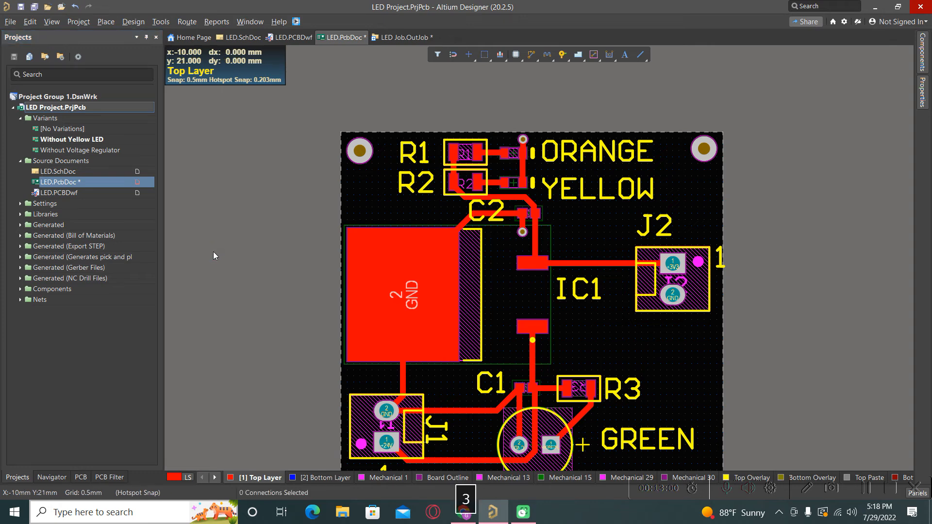
{"action": "key", "text": "3"}
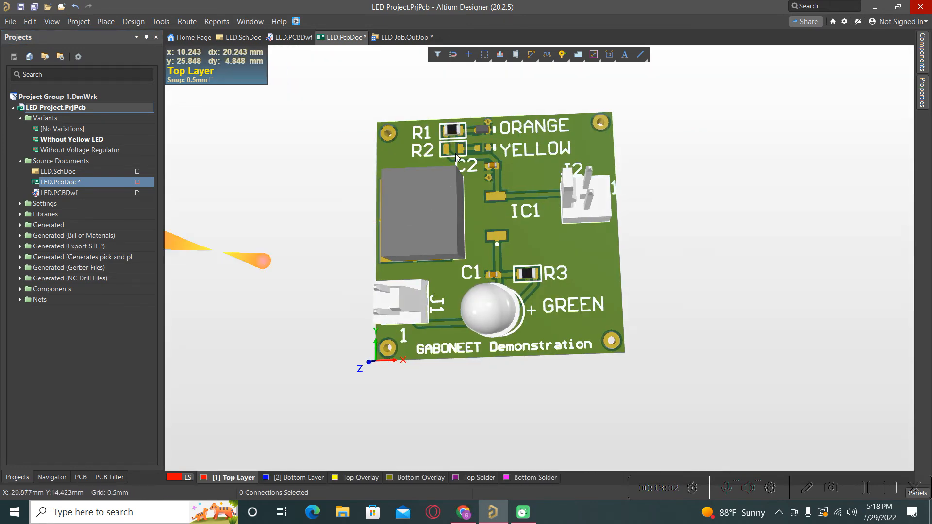
{"action": "scroll", "coordinate": [452, 148], "scroll_direction": "up", "scroll_amount": 5, "text": "ctrl"}
{"action": "scroll", "coordinate": [407, 197], "scroll_direction": "down", "scroll_amount": 2, "text": "ctrl"}
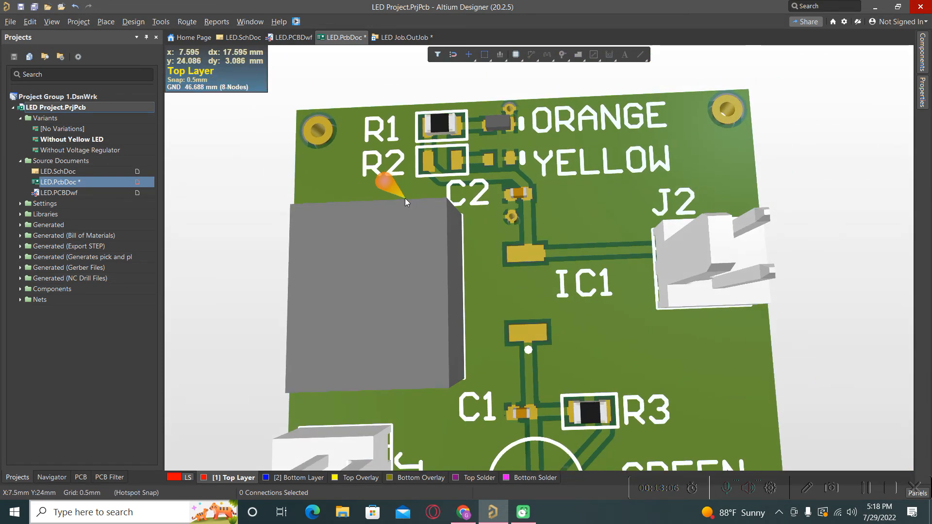
{"action": "scroll", "coordinate": [404, 198], "scroll_direction": "down", "scroll_amount": 1, "text": "ctrl"}
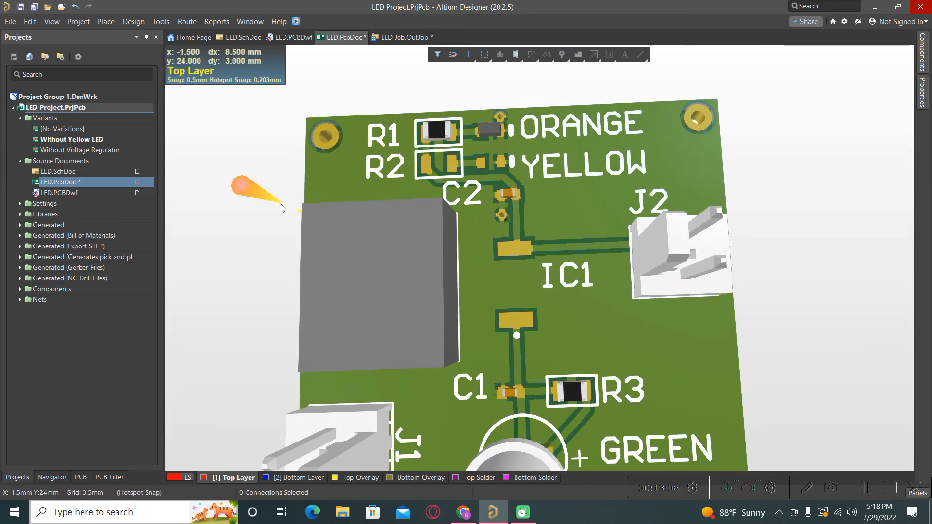
{"action": "key", "text": "2"}
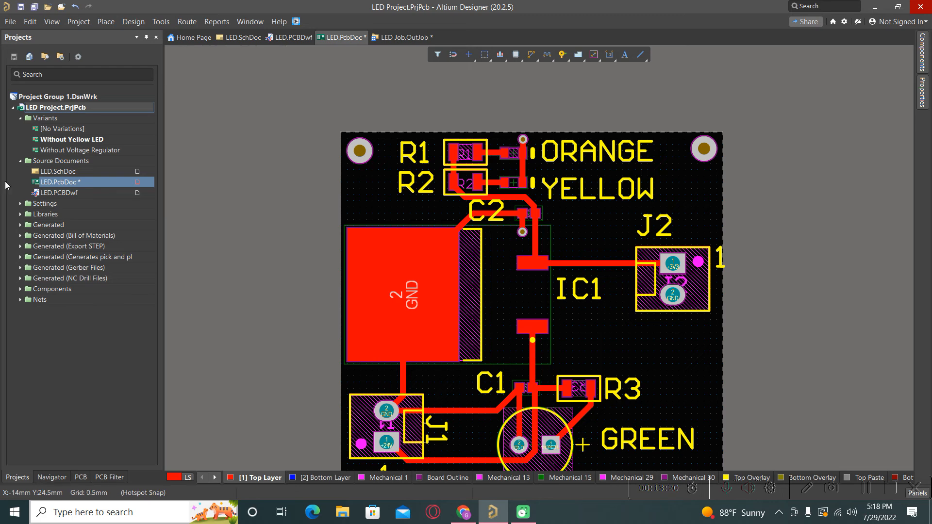
- Open LED Job.OutJob and preview its Assembly Drawings output with no variant applied
{"action": "left_click", "coordinate": [20, 204]}
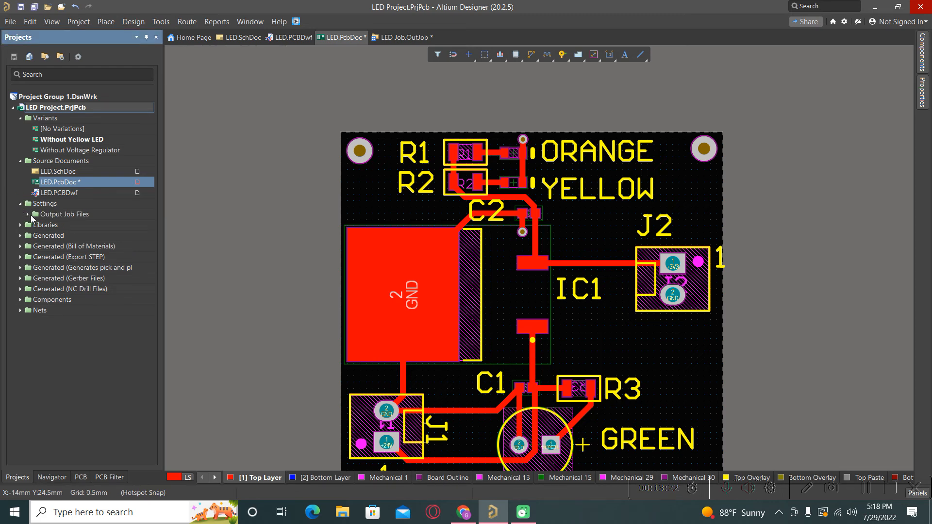
{"action": "left_click", "coordinate": [28, 215]}
{"action": "double_click", "coordinate": [51, 228]}
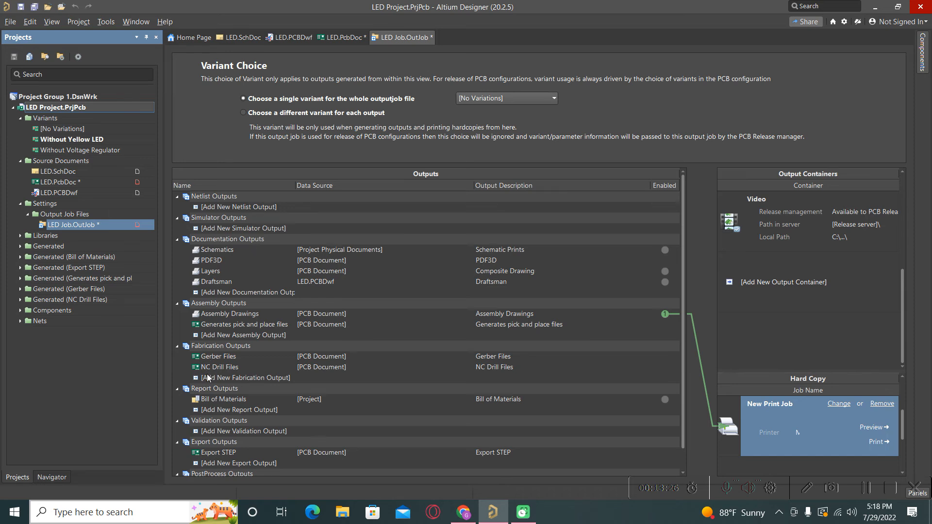
{"action": "left_click", "coordinate": [229, 315]}
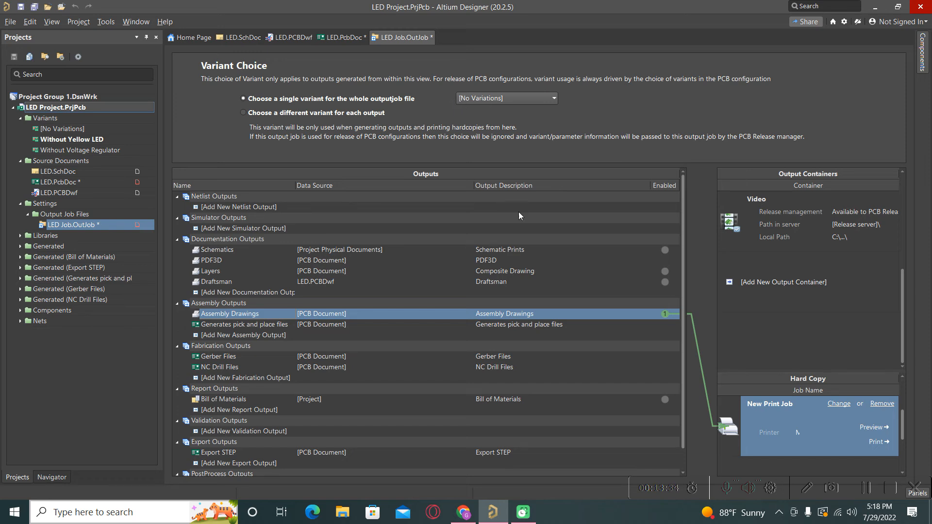
{"action": "left_click", "coordinate": [864, 429]}
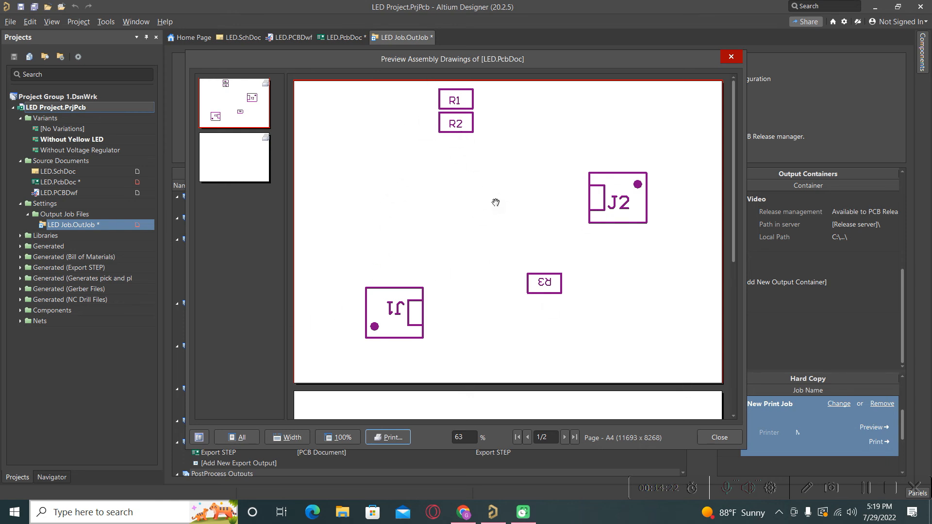
- Apply the Without Yellow LED variant to the output job and preview its assembly drawings, which omit R2
{"action": "left_click", "coordinate": [730, 58]}
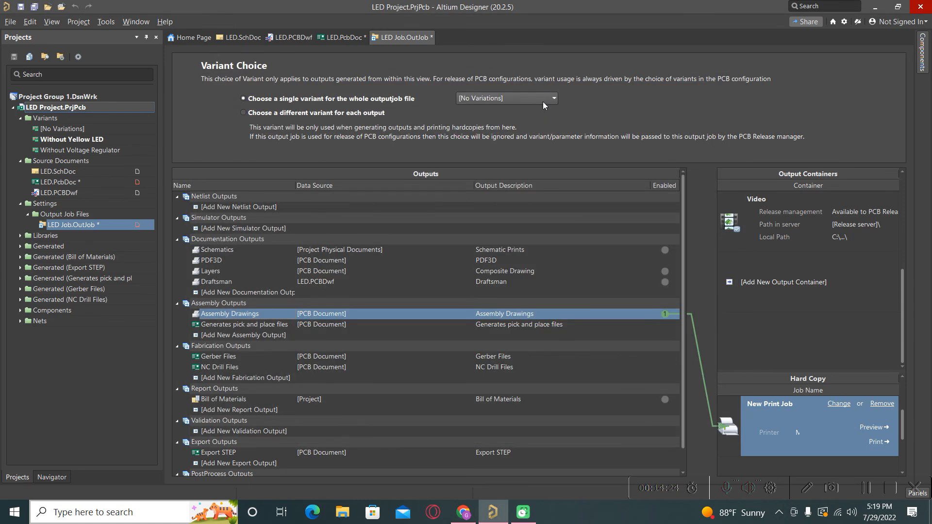
{"action": "left_click", "coordinate": [538, 98]}
{"action": "left_click", "coordinate": [518, 119]}
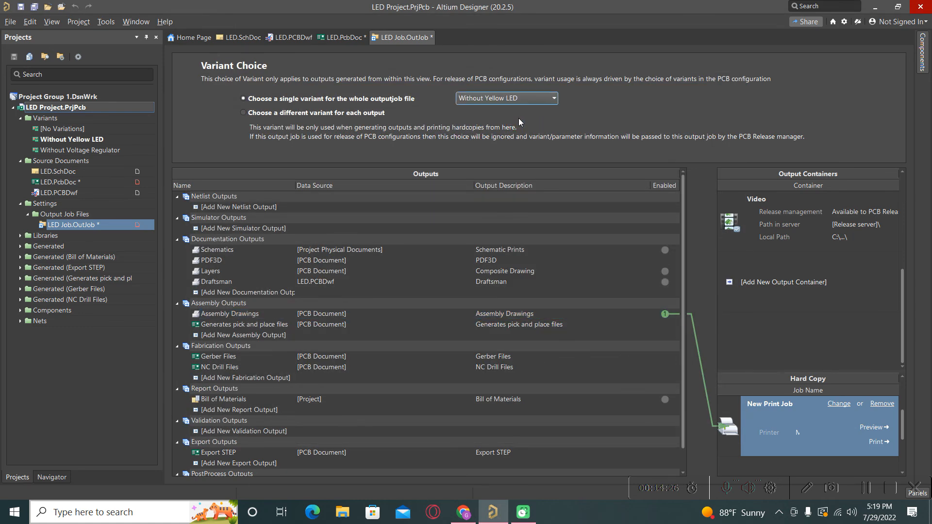
{"action": "left_click", "coordinate": [879, 427]}
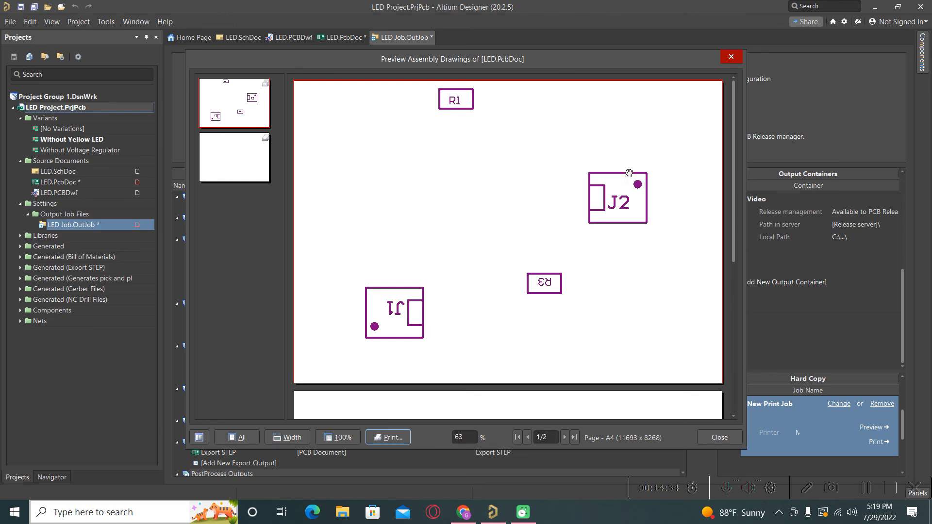
{"action": "left_click", "coordinate": [730, 57]}
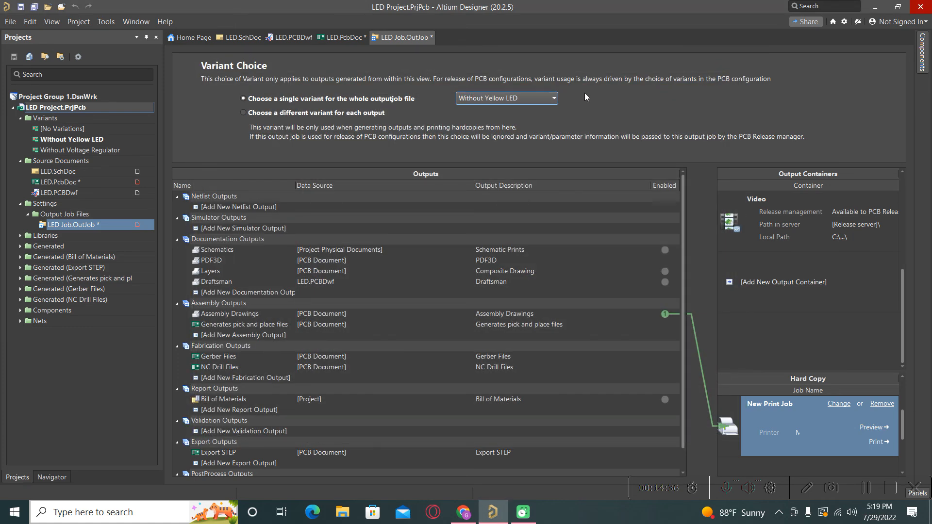
{"action": "left_click", "coordinate": [553, 98]}
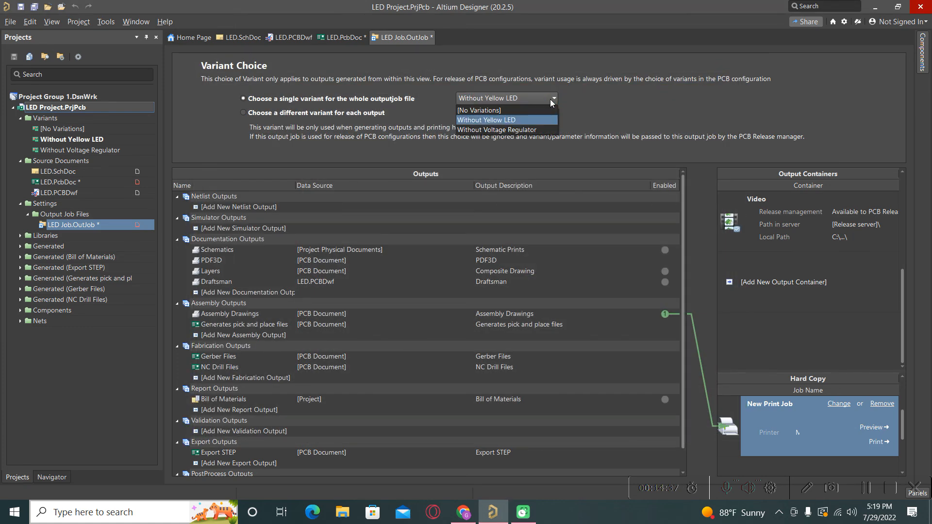
- Switch to the Without Voltage Regulator variant, preview its assembly drawings without J1 and R3, then reopen LED.SchDoc
{"action": "left_click", "coordinate": [516, 130]}
{"action": "left_click", "coordinate": [873, 427]}
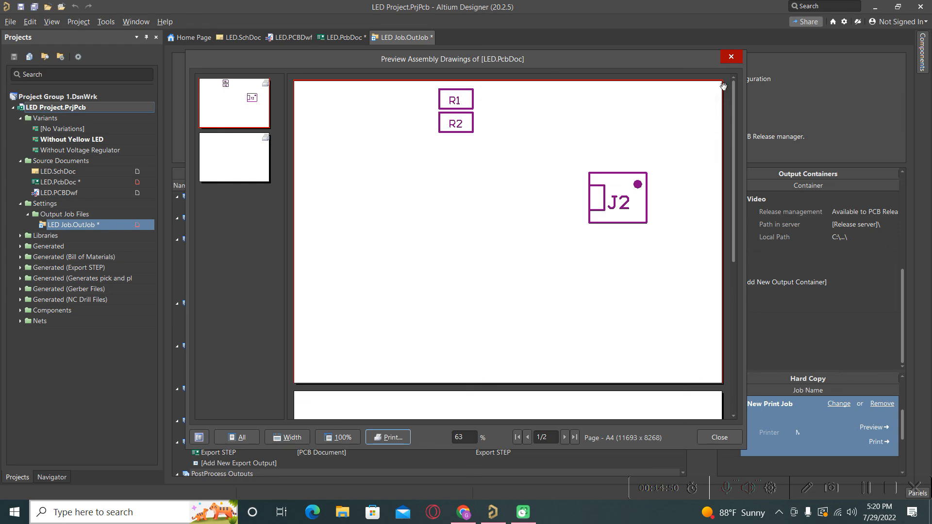
{"action": "left_click", "coordinate": [729, 61]}
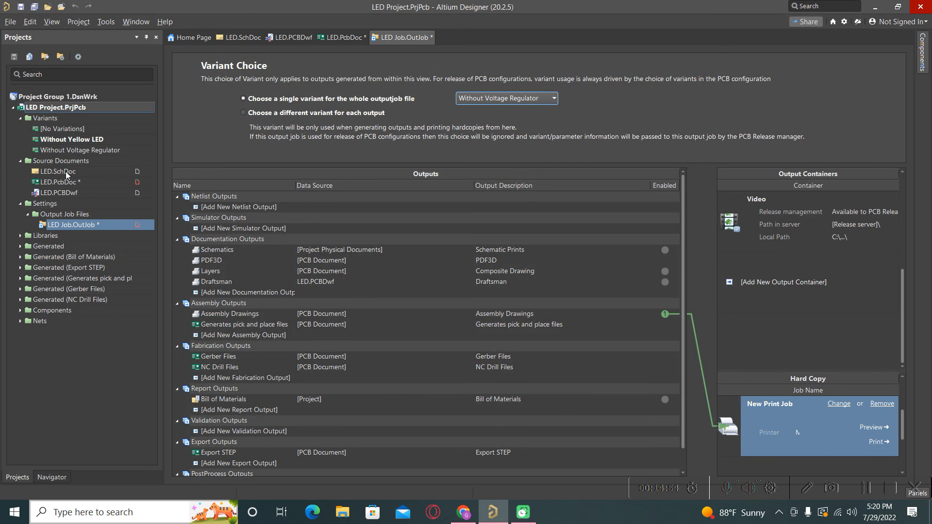
{"action": "double_click", "coordinate": [60, 175]}
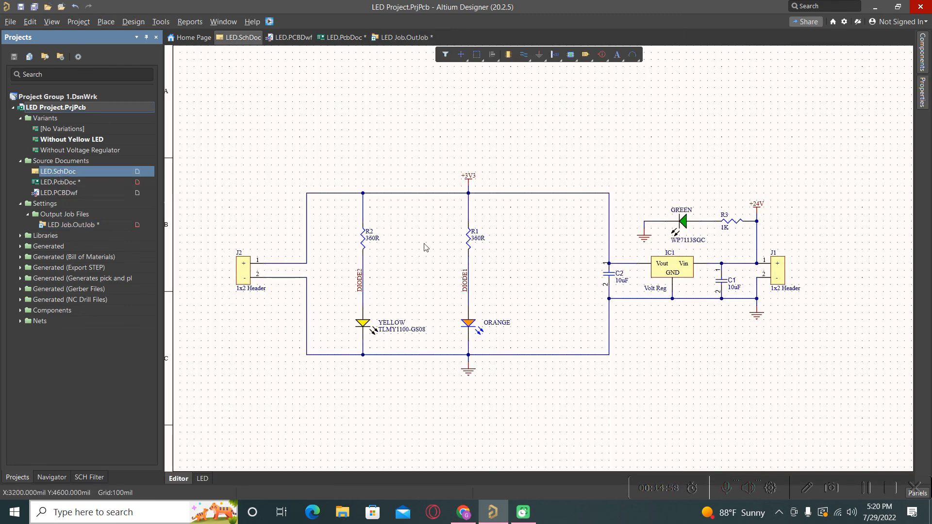
- Focus the LED.SchDoc canvas showing IC1 Volt Reg, R3 1K and the three LEDs
{"action": "left_click", "coordinate": [240, 347]}
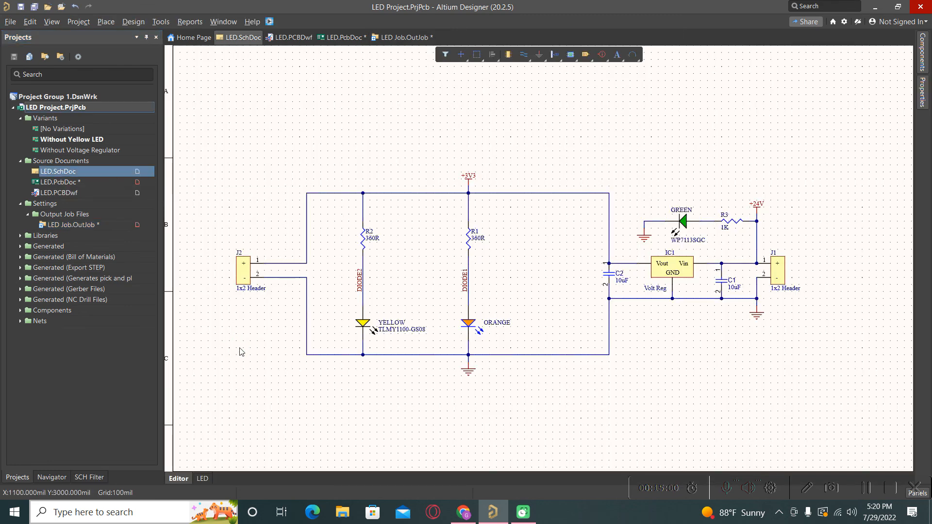